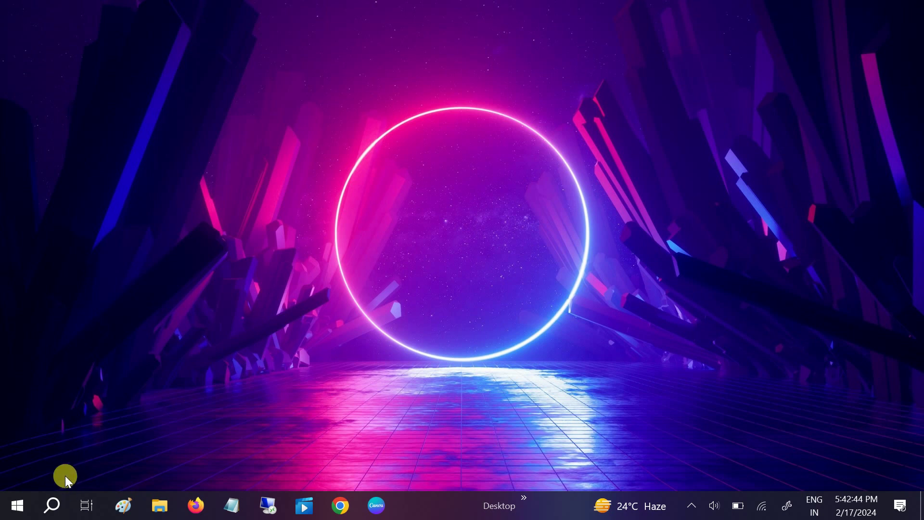
Step: Open Settings > Privacy > Camera to see this device's camera access status
click(17, 505)
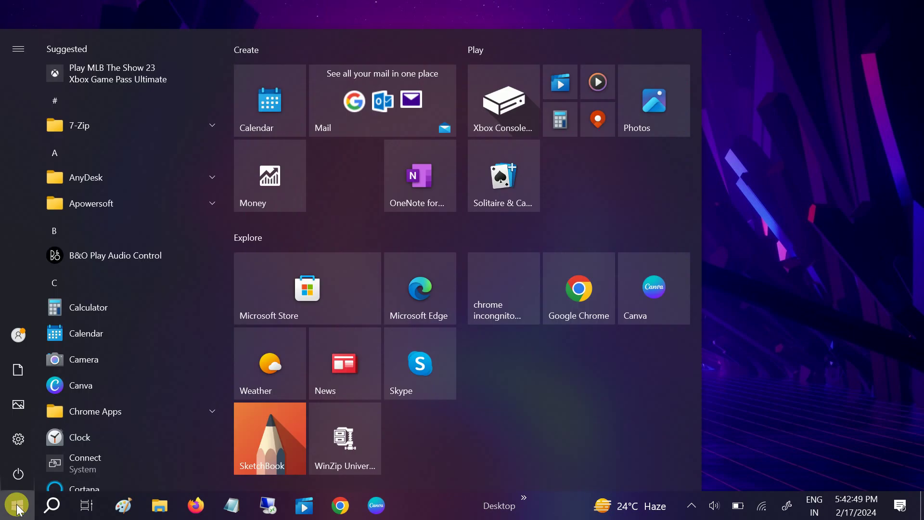
click(20, 439)
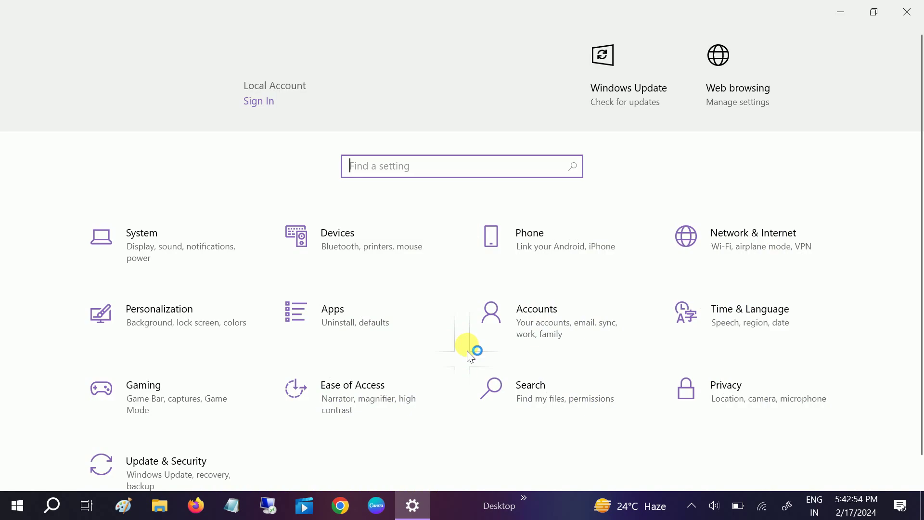
scroll(464, 361, down, 1)
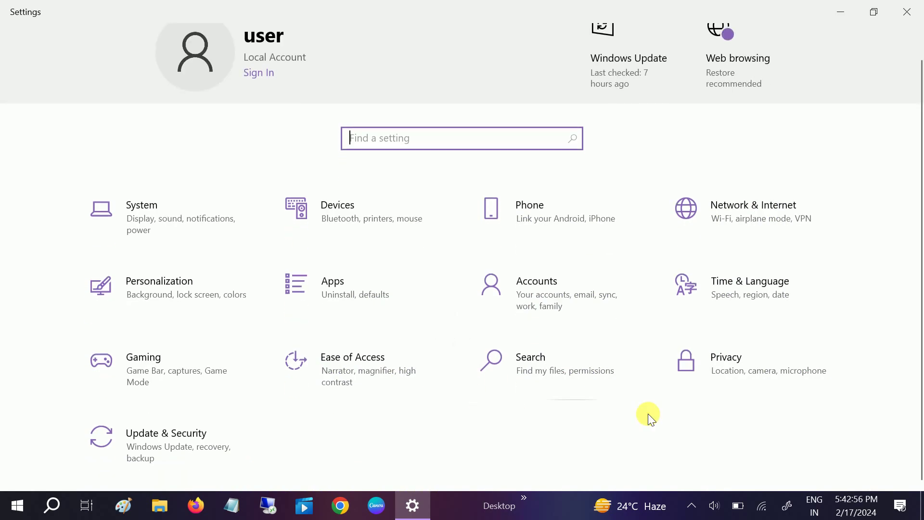
click(768, 371)
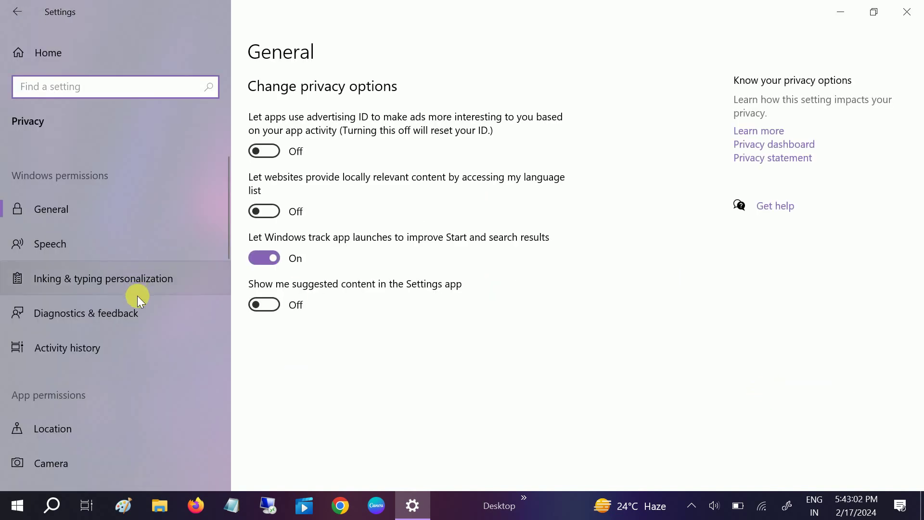
scroll(137, 294, down, 2)
click(106, 361)
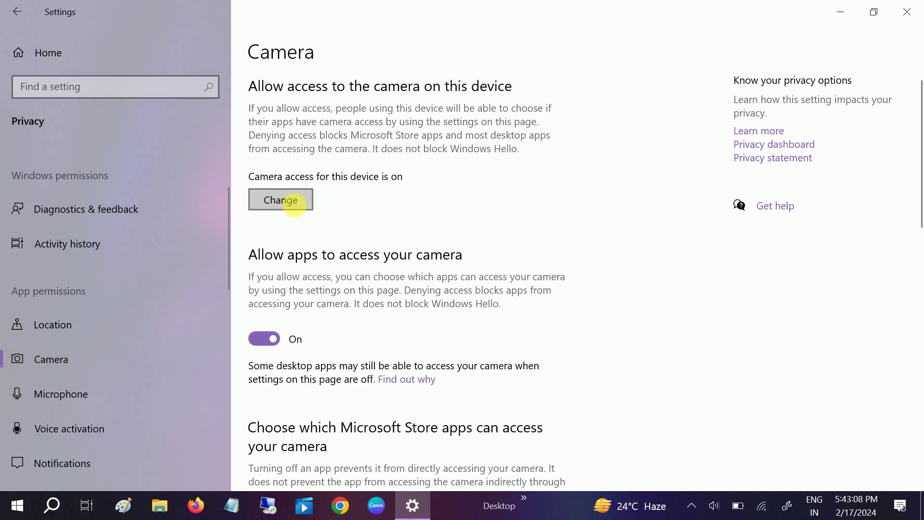
Step: Switch 'Allow access to the camera on this device' to Off and dismiss the flyout
click(295, 206)
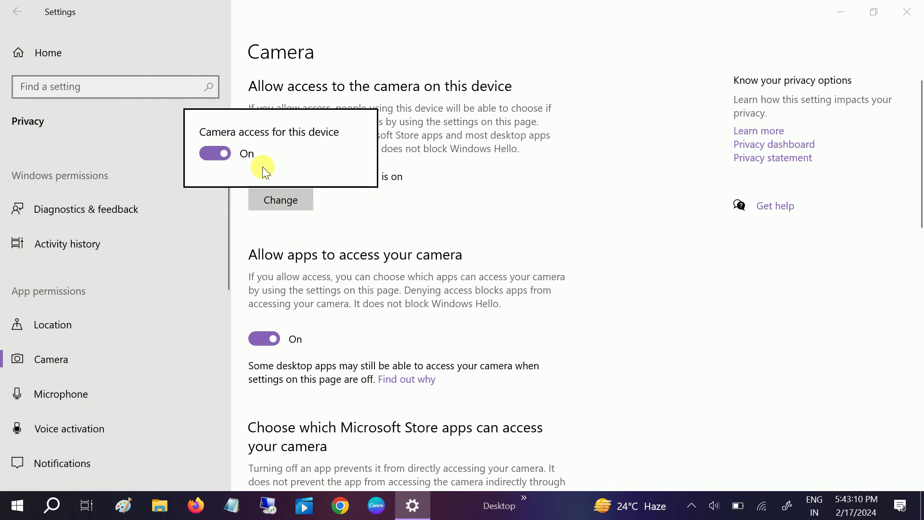
click(215, 154)
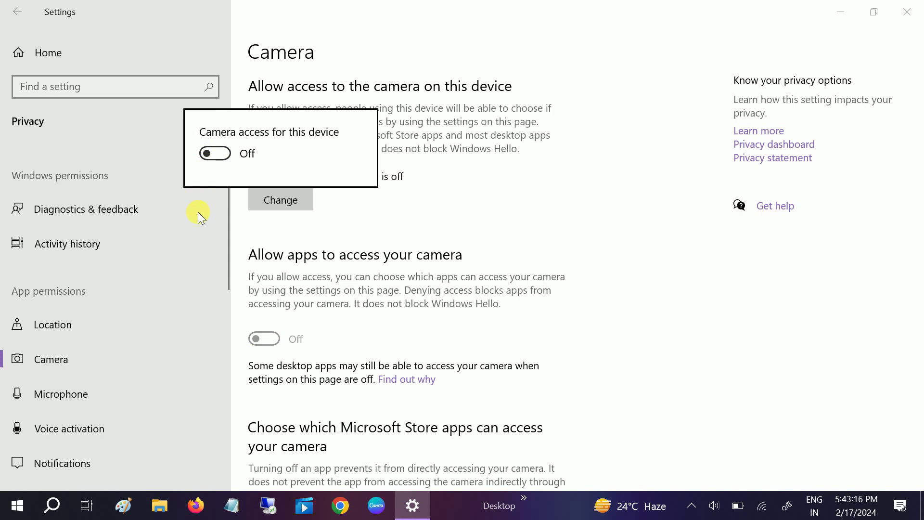
key(Escape)
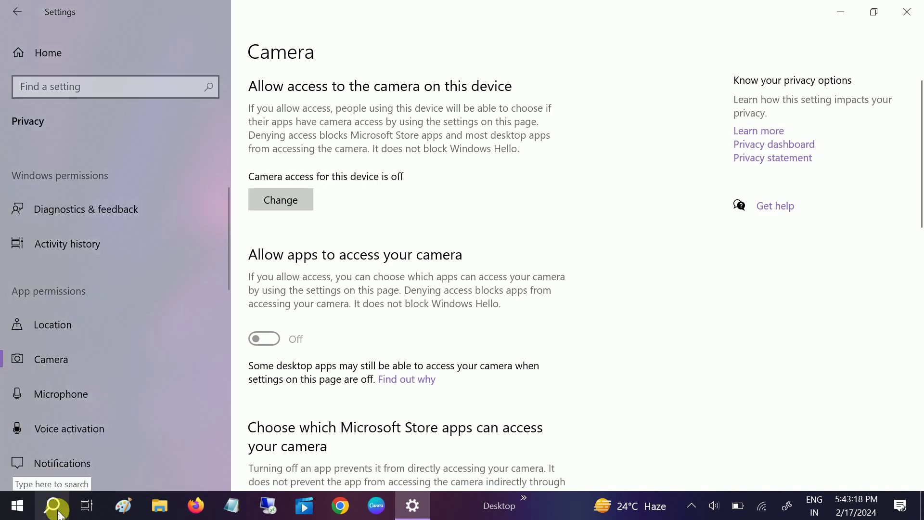
Step: Search 'cam' and launch the Camera app, which reports it needs camera permission
click(54, 505)
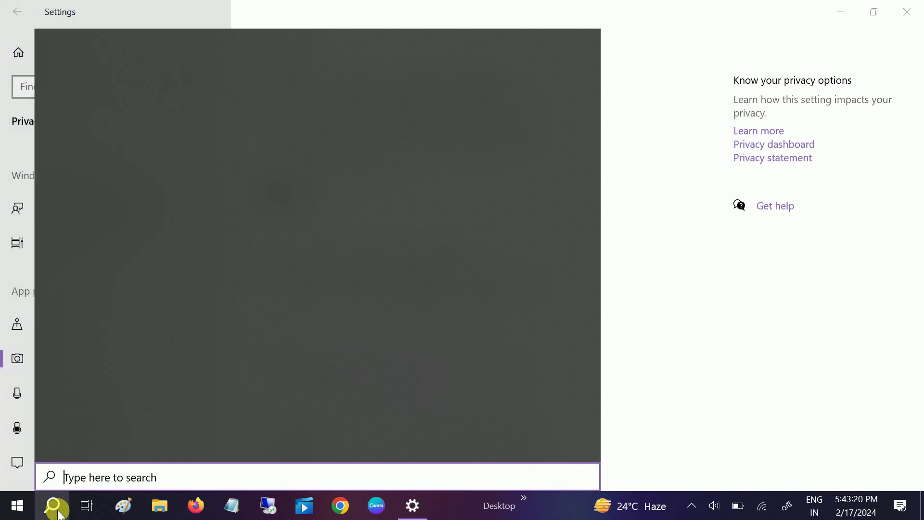
text(cam)
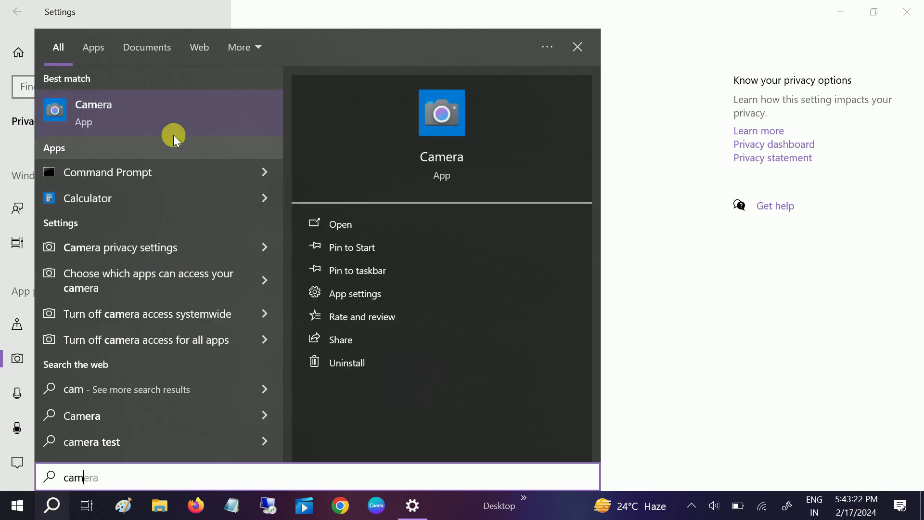
click(170, 115)
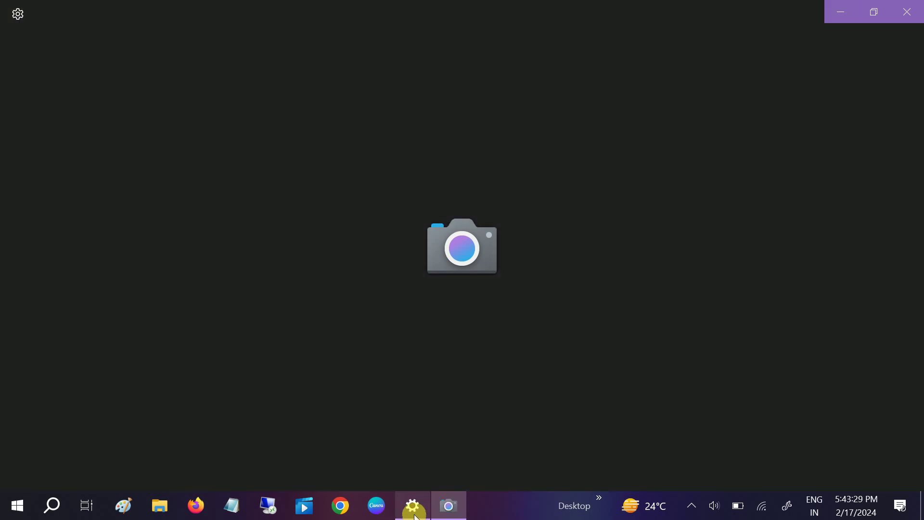
mouse_move(412, 512)
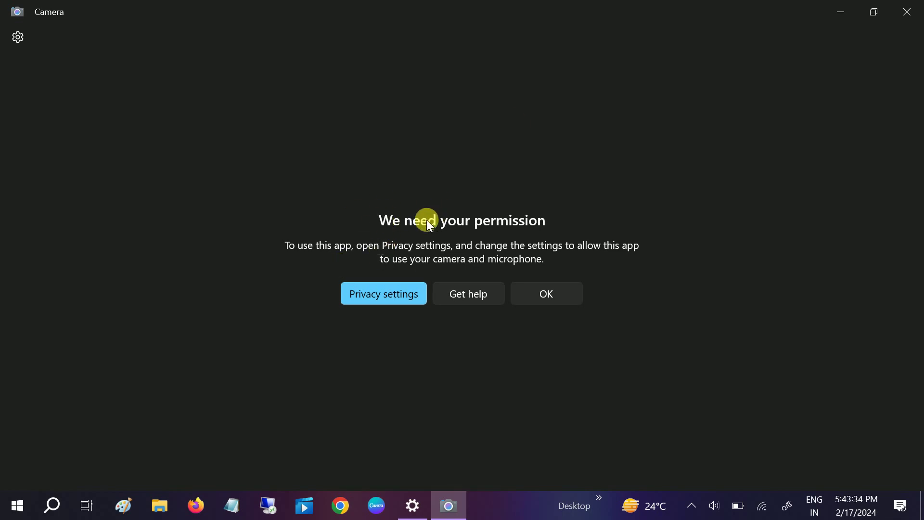
Step: Close the Camera app and switch camera access for this device back On
click(908, 19)
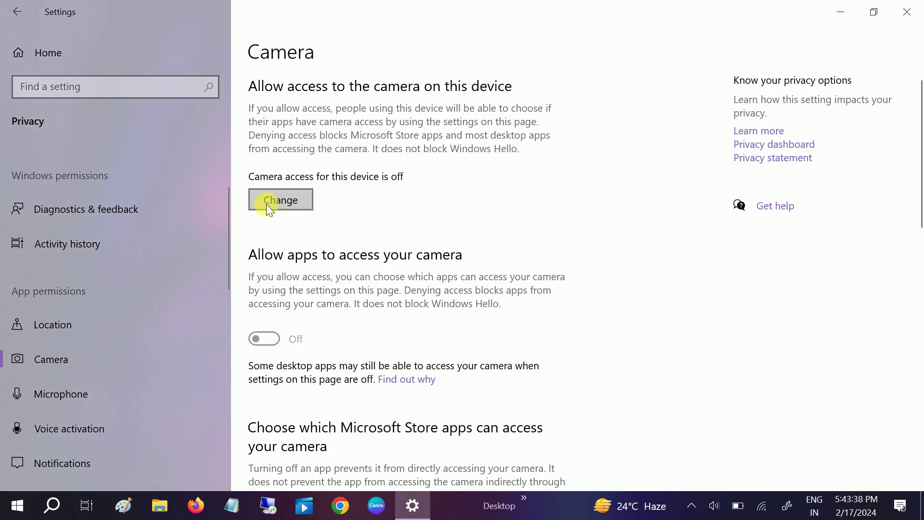
click(269, 200)
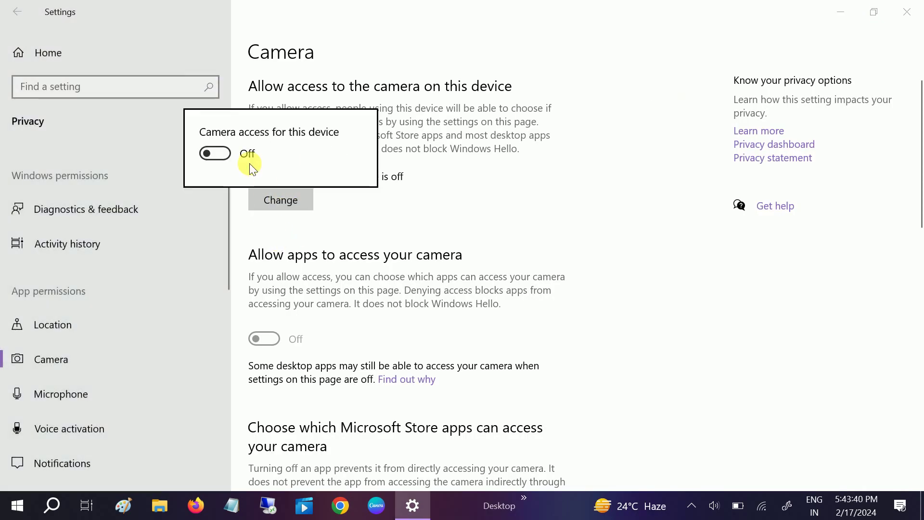
click(221, 154)
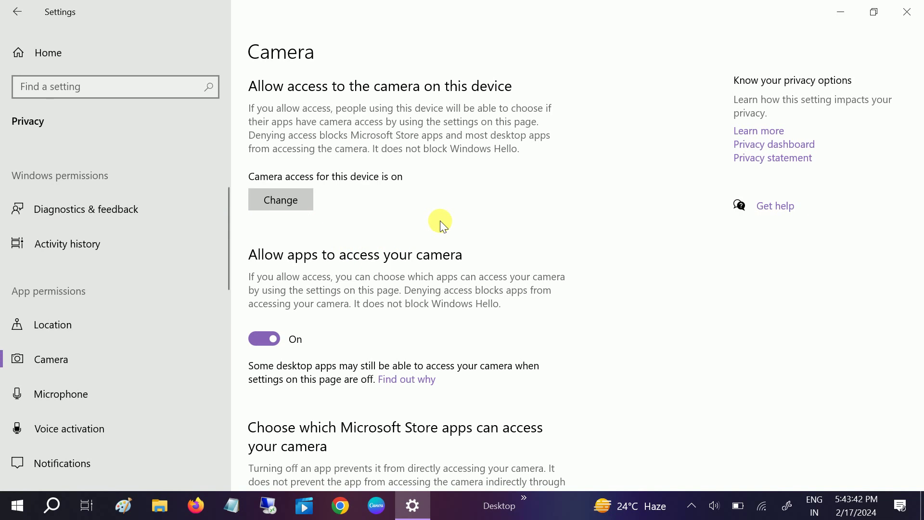
click(440, 222)
Step: Check that every listed Store app is allowed camera access, then launch Google Chrome
scroll(438, 225, down, 6)
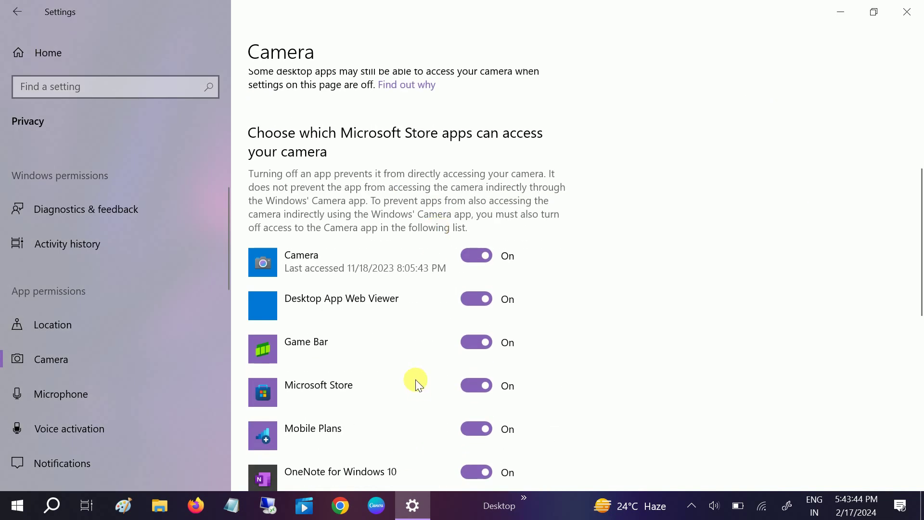
scroll(425, 315, down, 3)
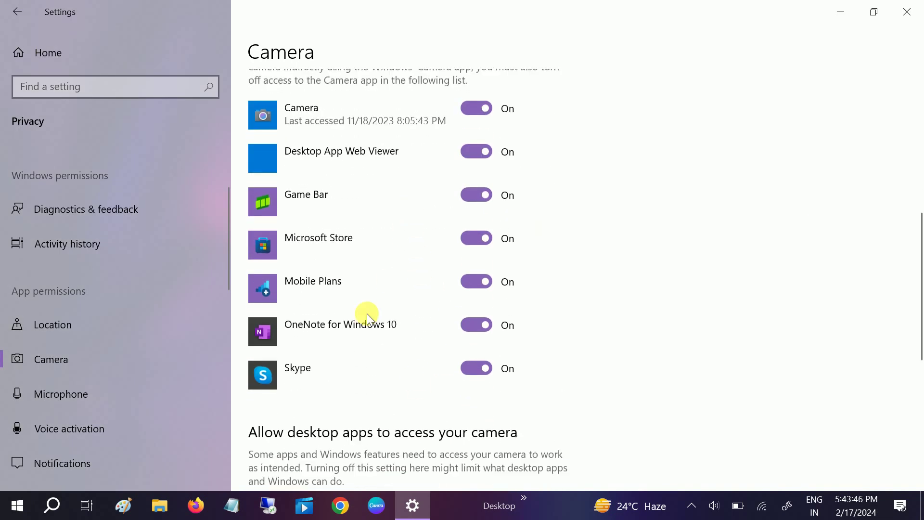
scroll(345, 209, up, 2)
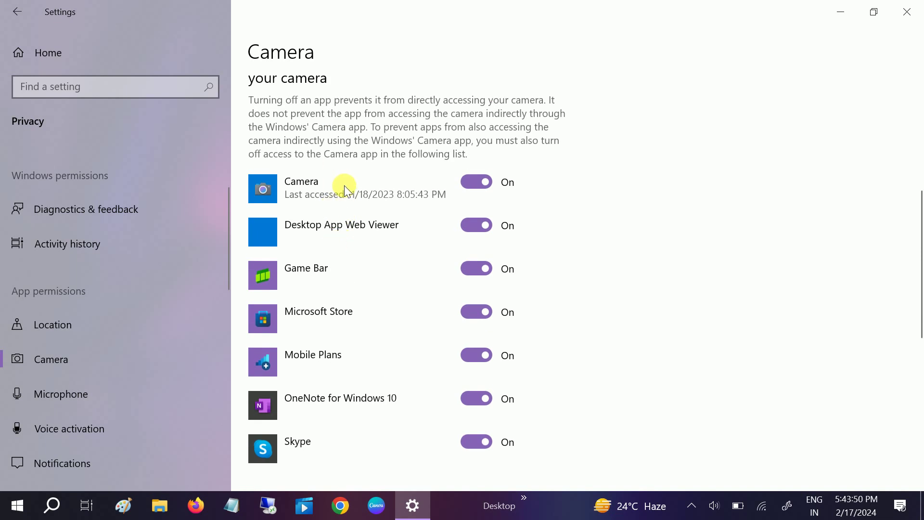
click(341, 511)
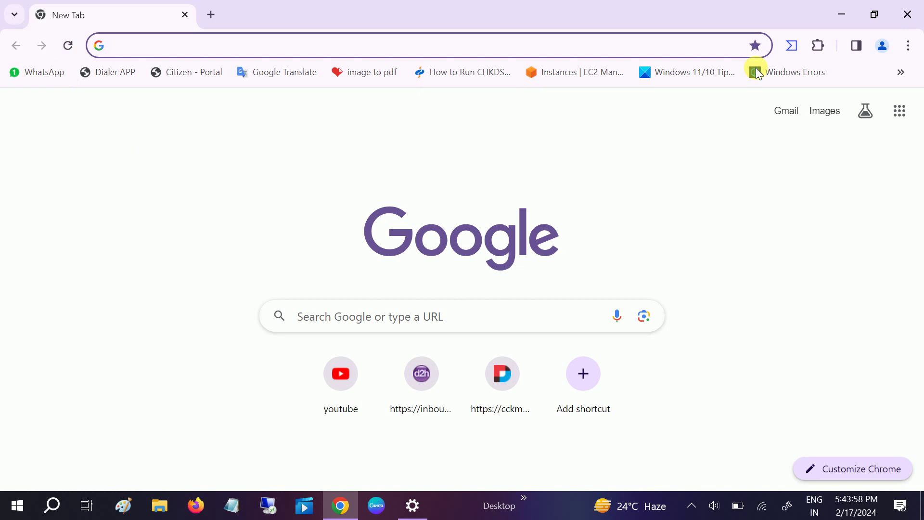
Step: Use Chrome's three-dot menu to reach Settings (chrome://settings)
click(909, 45)
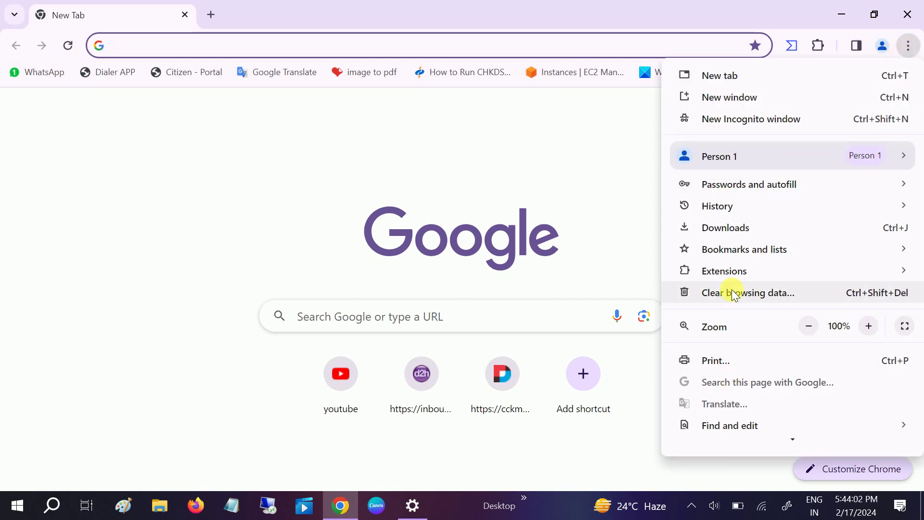
click(132, 43)
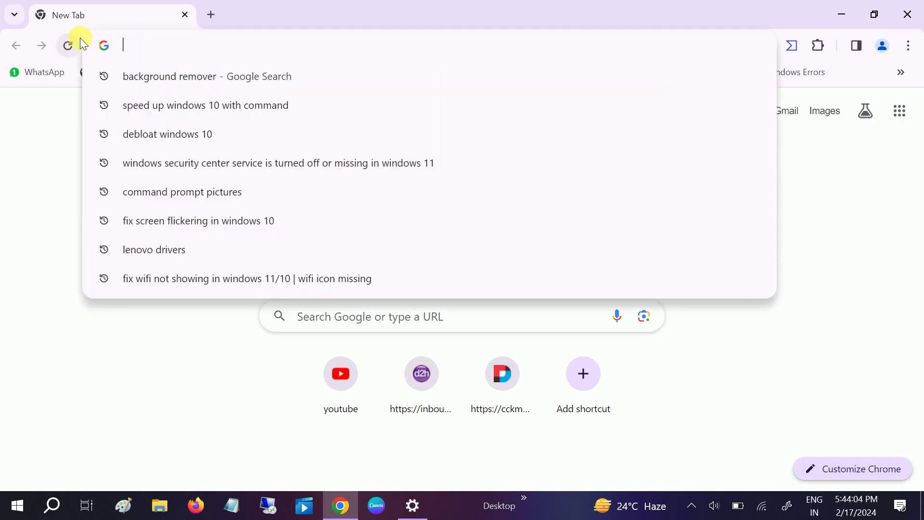
click(917, 54)
scroll(735, 402, down, 2)
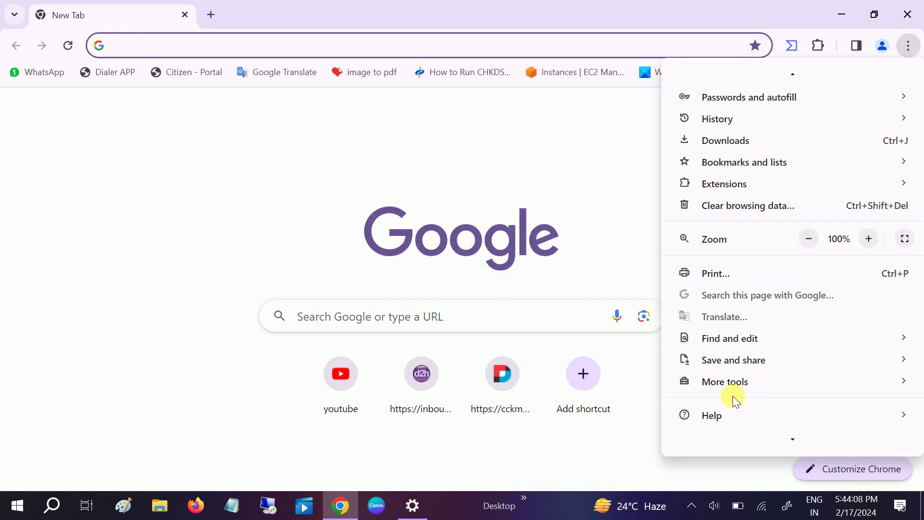
scroll(736, 243, up, 2)
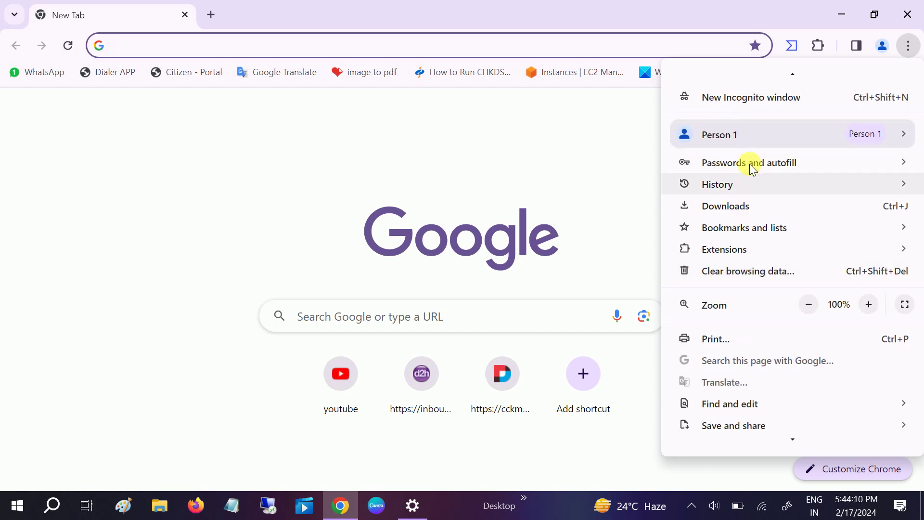
click(755, 126)
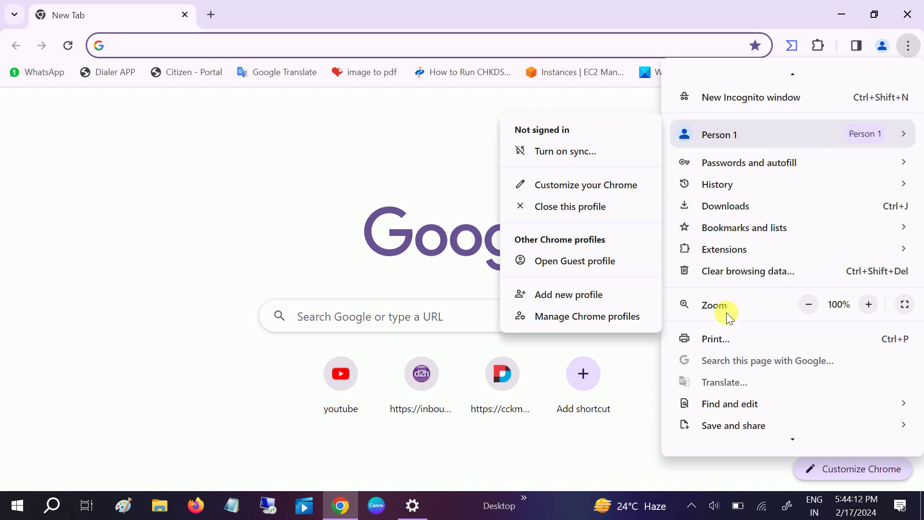
scroll(722, 402, down, 2)
mouse_move(721, 390)
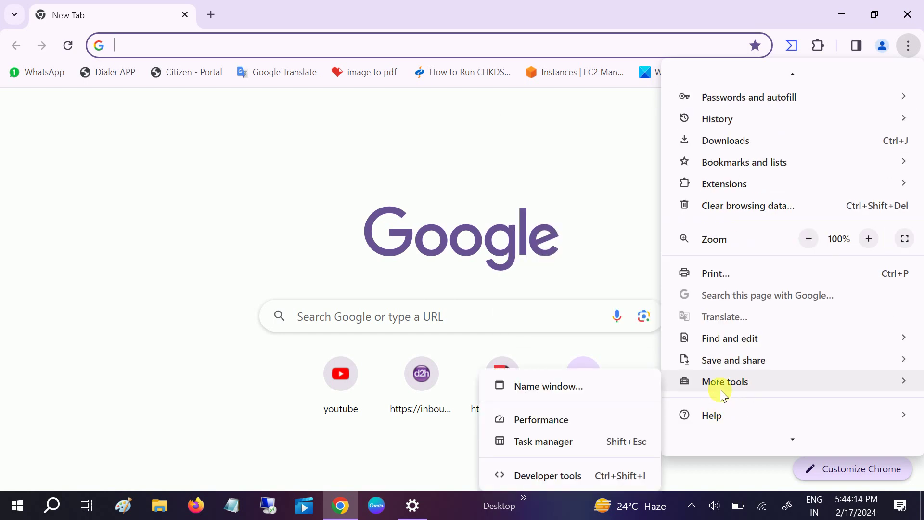
scroll(729, 409, down, 1)
click(729, 419)
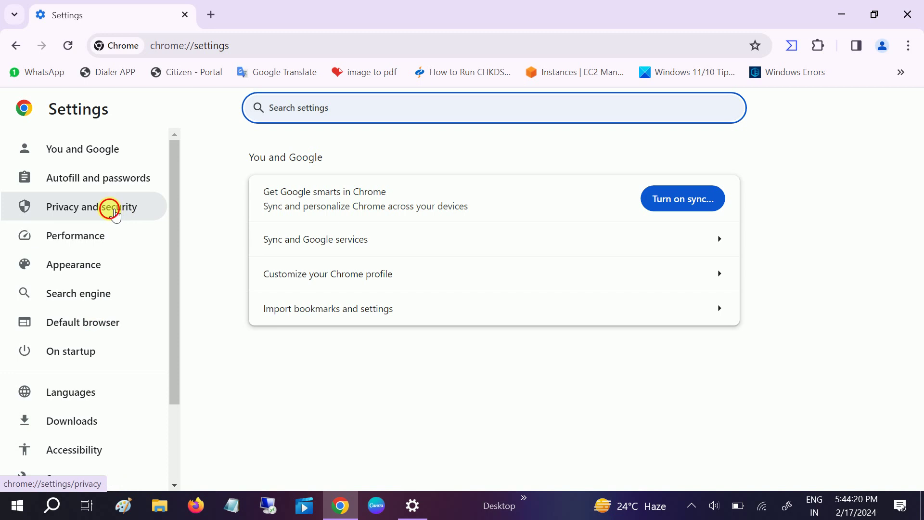
Step: View Chrome's Privacy and security and Accessibility settings, then return to Privacy and security
click(116, 216)
scroll(291, 373, down, 1)
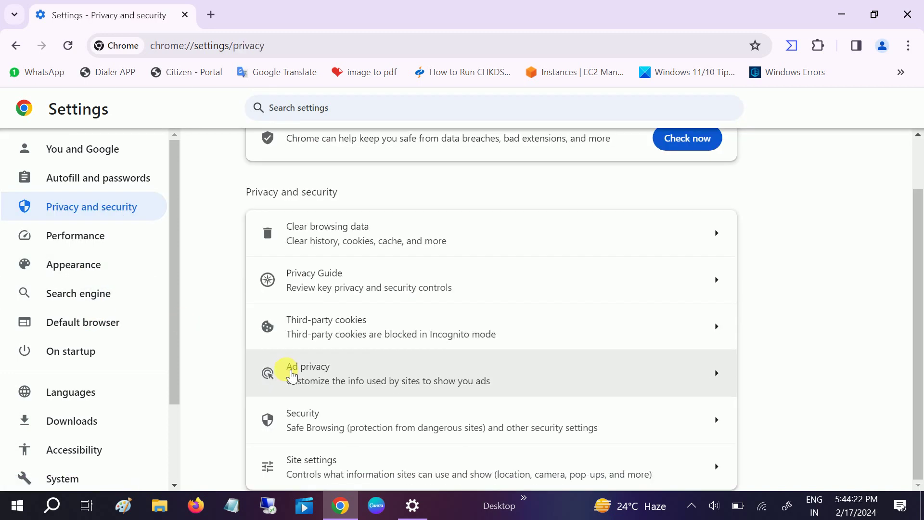
scroll(86, 250, down, 2)
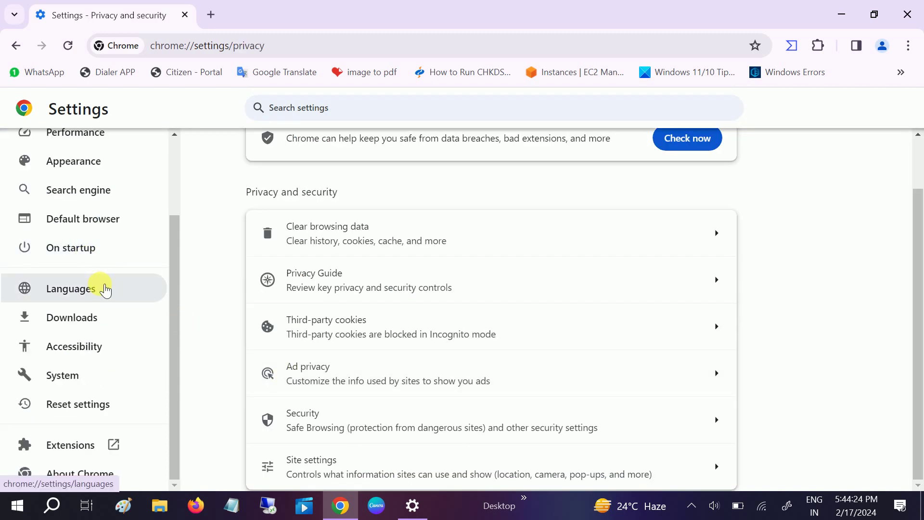
click(93, 350)
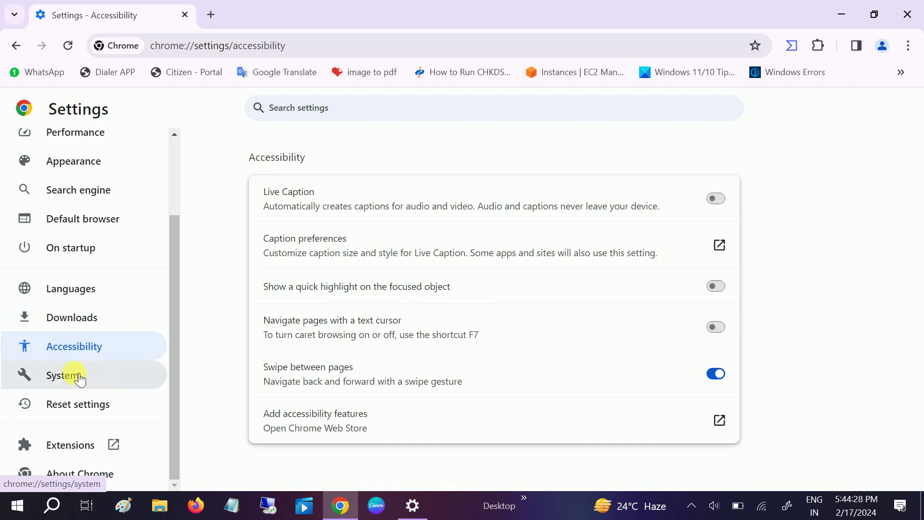
scroll(79, 380, up, 2)
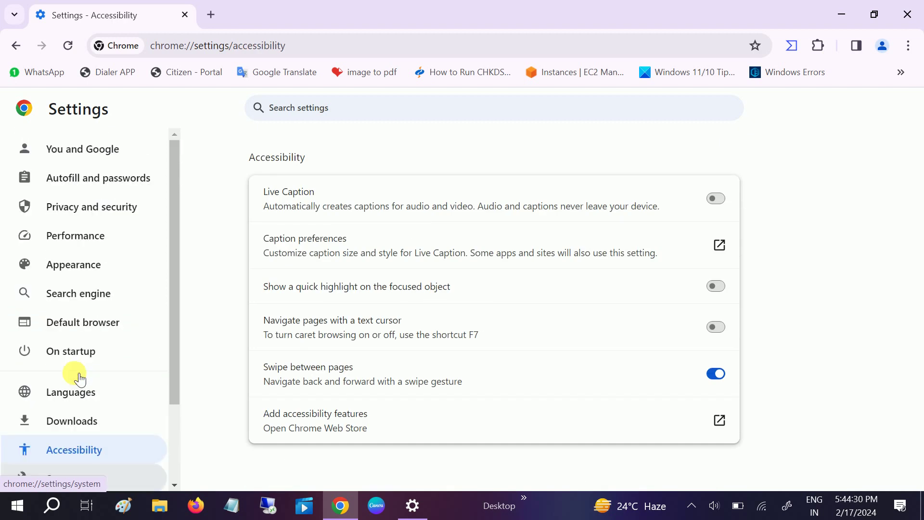
click(128, 207)
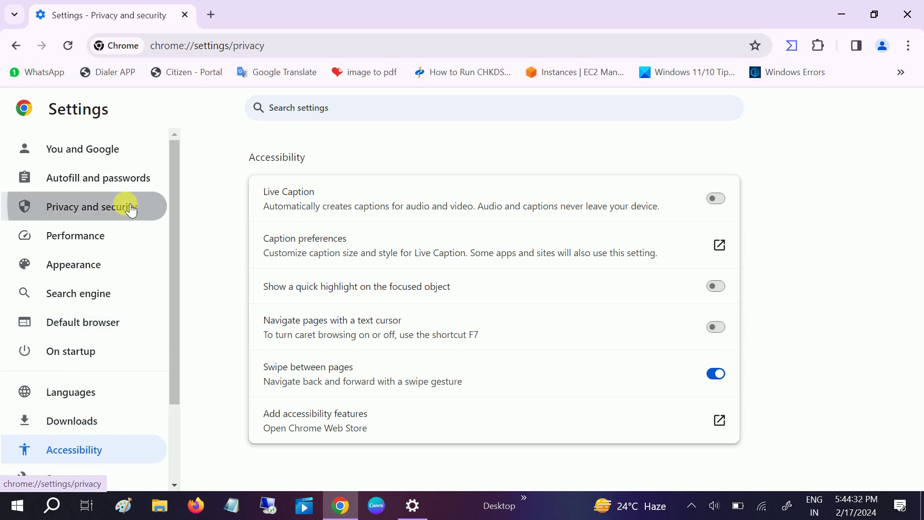
Step: Browse Appearance, Search engine, On startup, Languages, Downloads and System, then return to Privacy and security
click(92, 267)
click(96, 304)
click(87, 325)
click(86, 355)
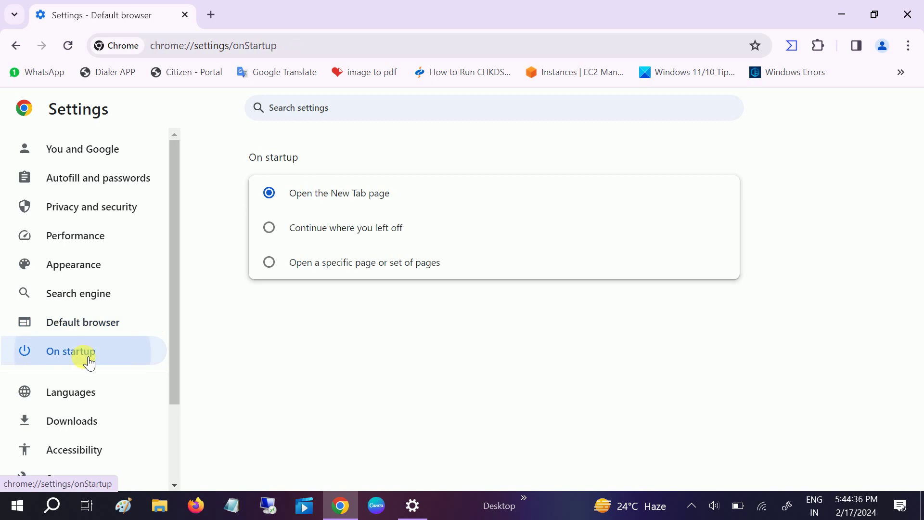
scroll(92, 366, down, 2)
click(77, 291)
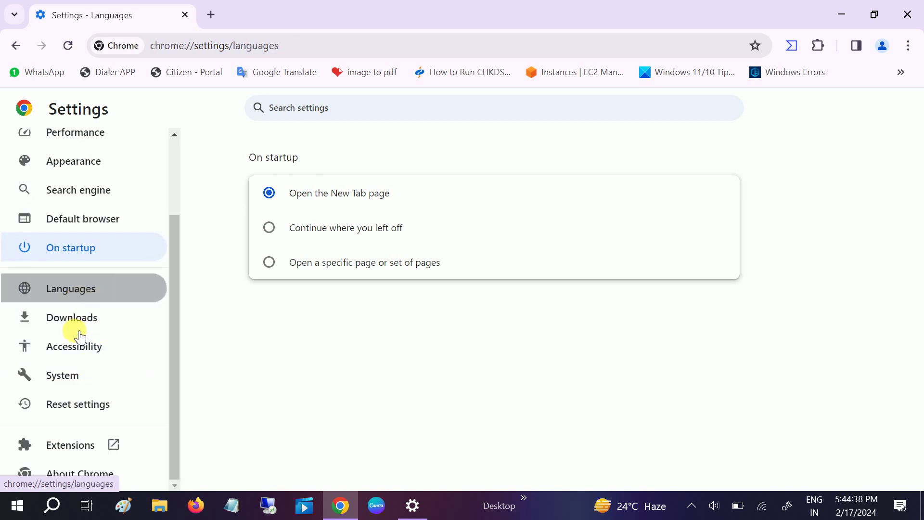
click(80, 327)
click(83, 354)
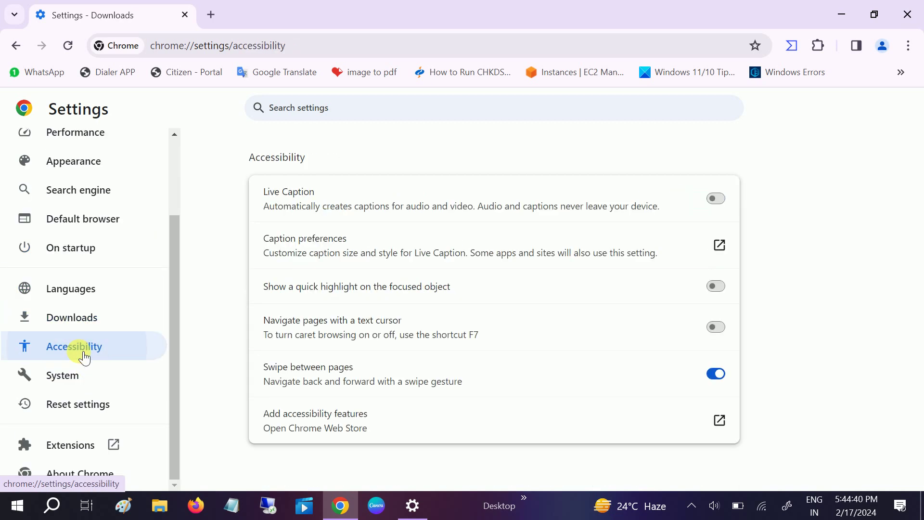
click(92, 378)
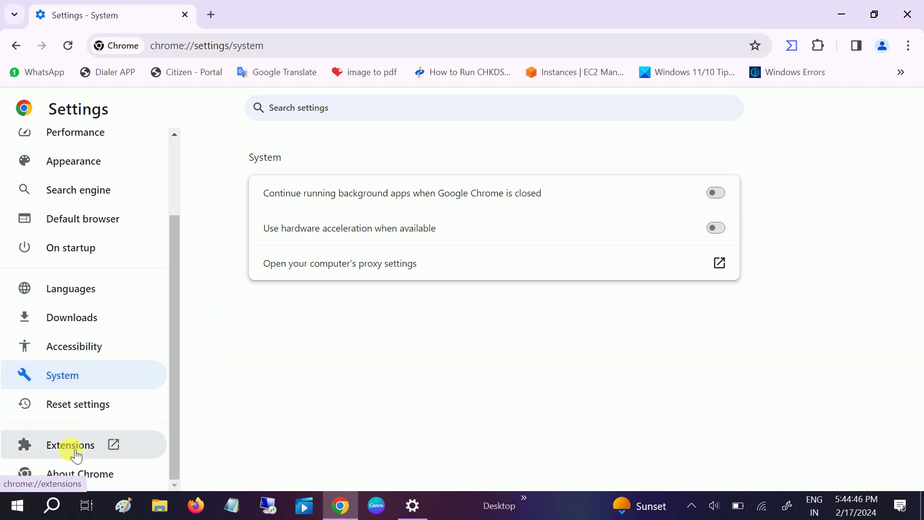
scroll(67, 320, up, 3)
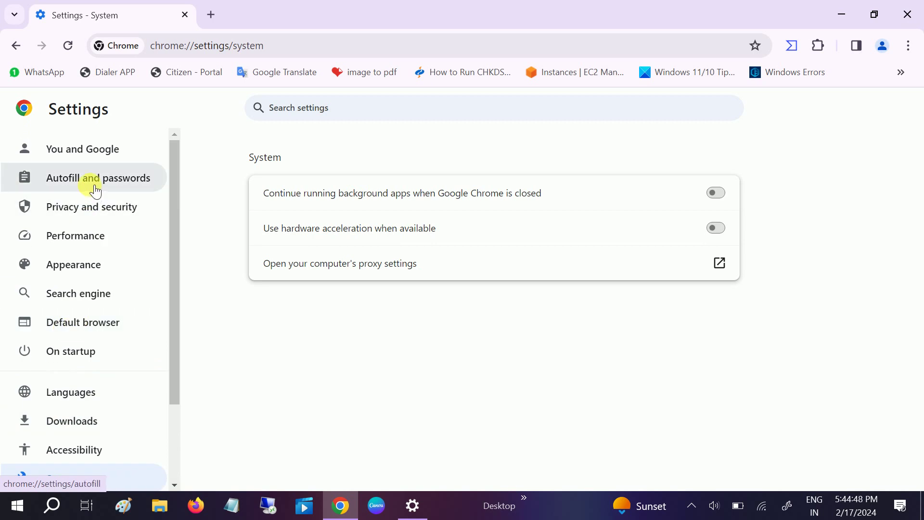
click(89, 208)
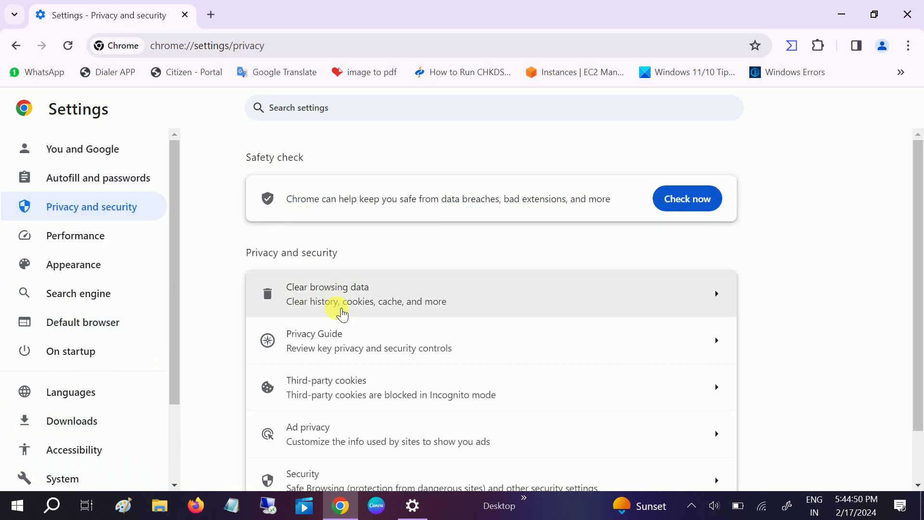
scroll(339, 310, down, 1)
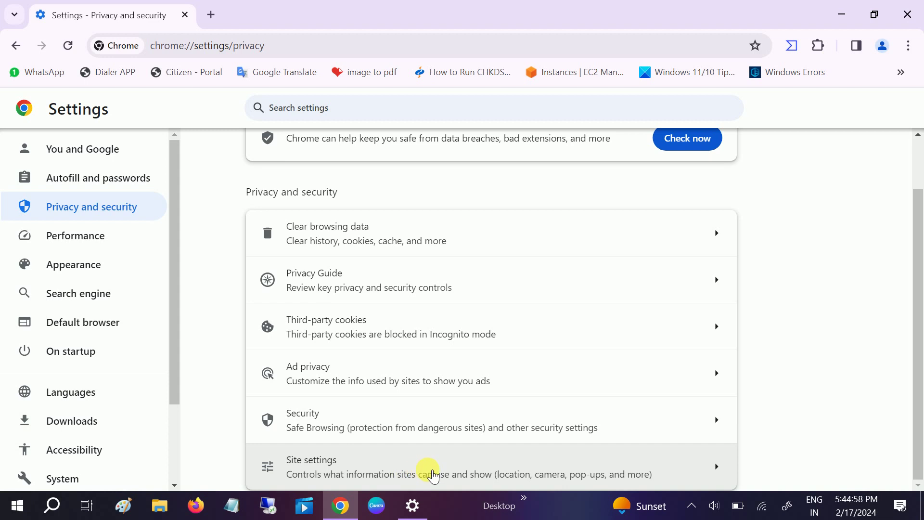
Step: Confirm Site settings > Camera uses HP Wide Vision HD with 'Sites can ask', then close Chrome
click(500, 477)
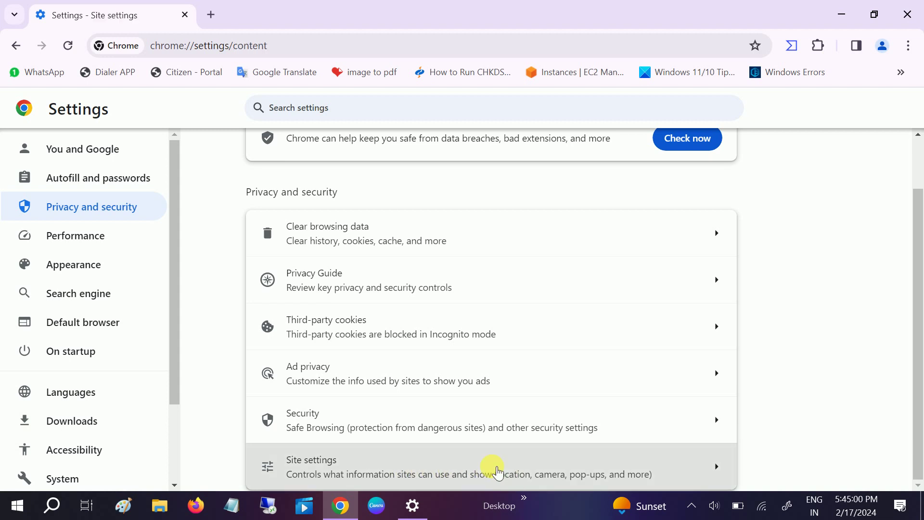
scroll(473, 362, down, 4)
scroll(475, 358, down, 5)
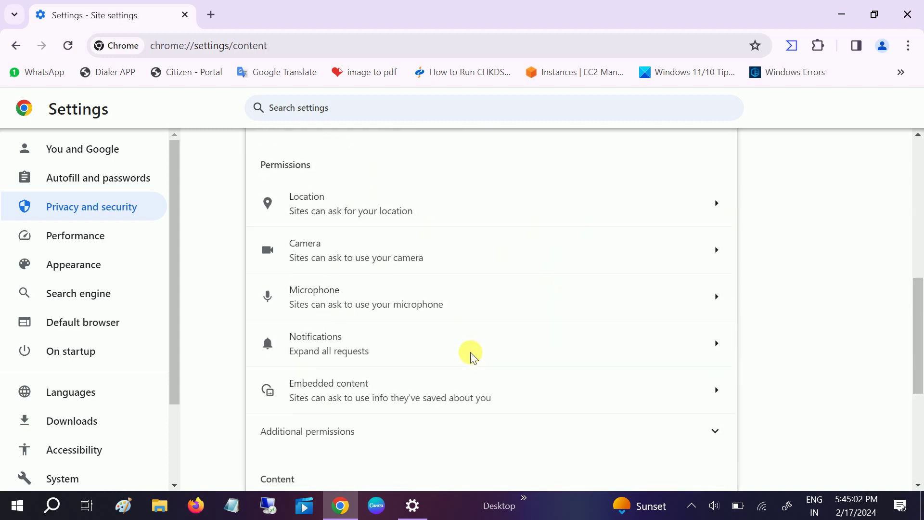
click(370, 262)
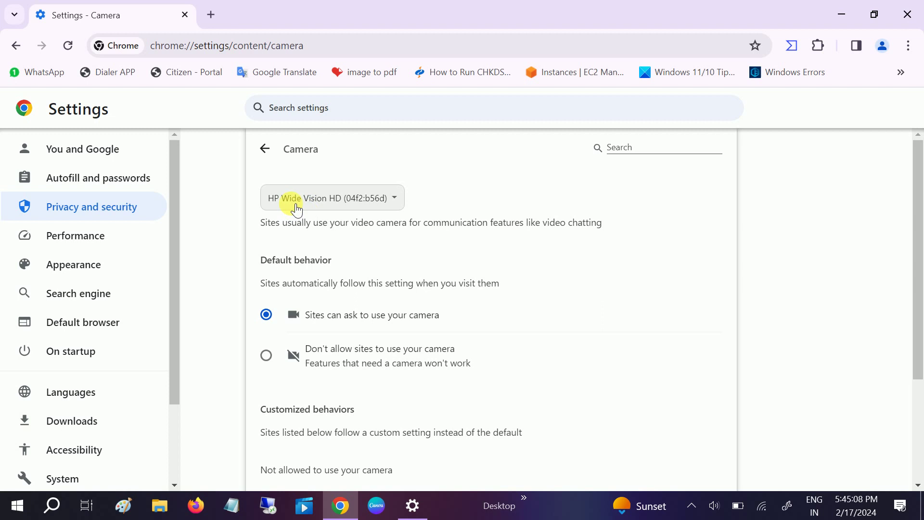
click(399, 209)
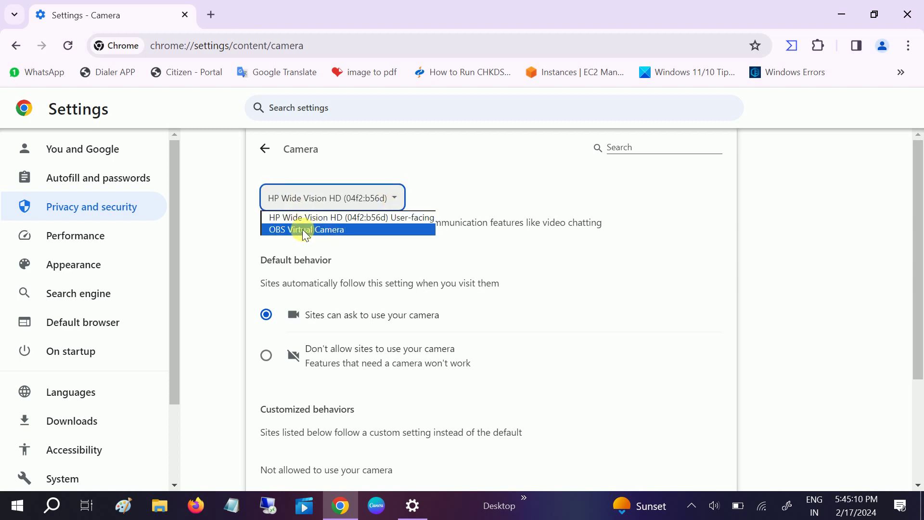
click(358, 218)
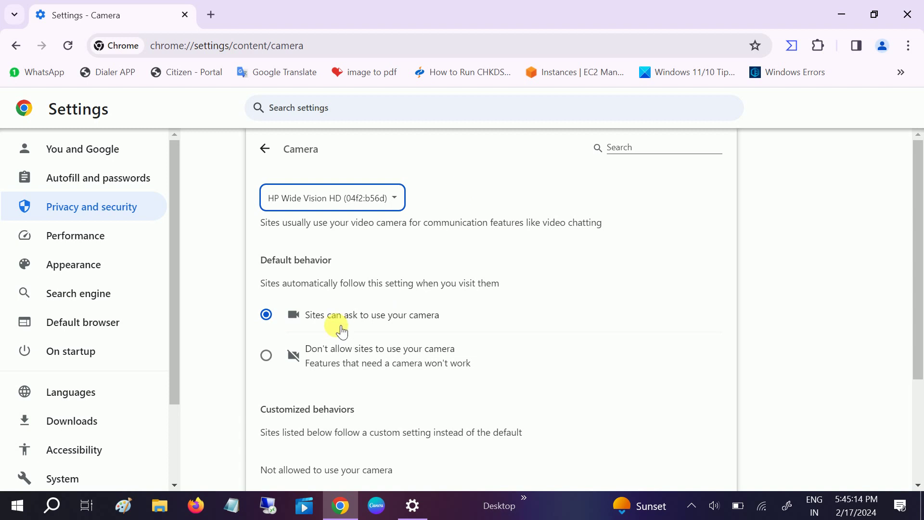
scroll(316, 332, down, 3)
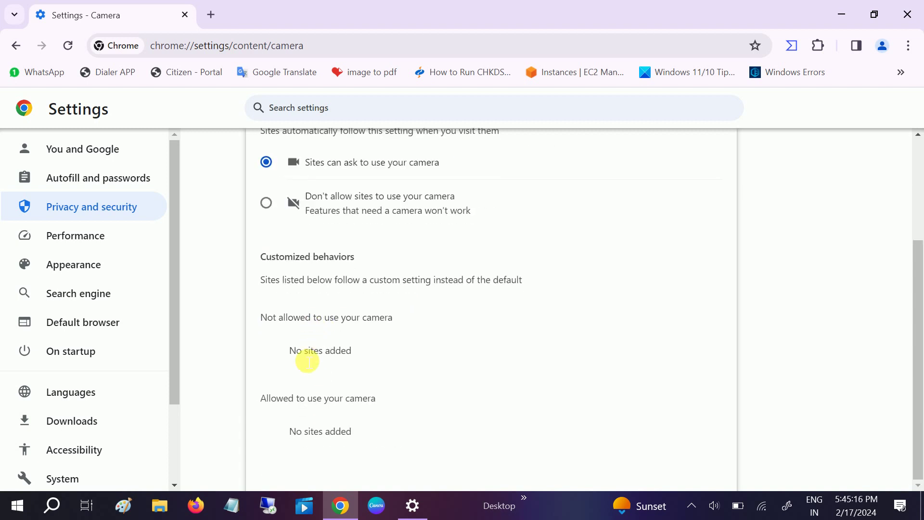
click(905, 11)
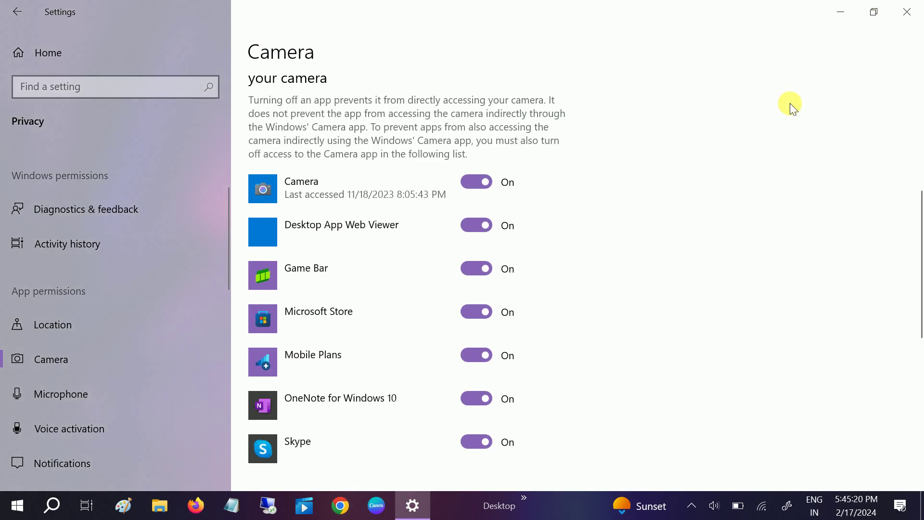
Step: Close Settings and open Device Manager by searching 'devic'
click(914, 7)
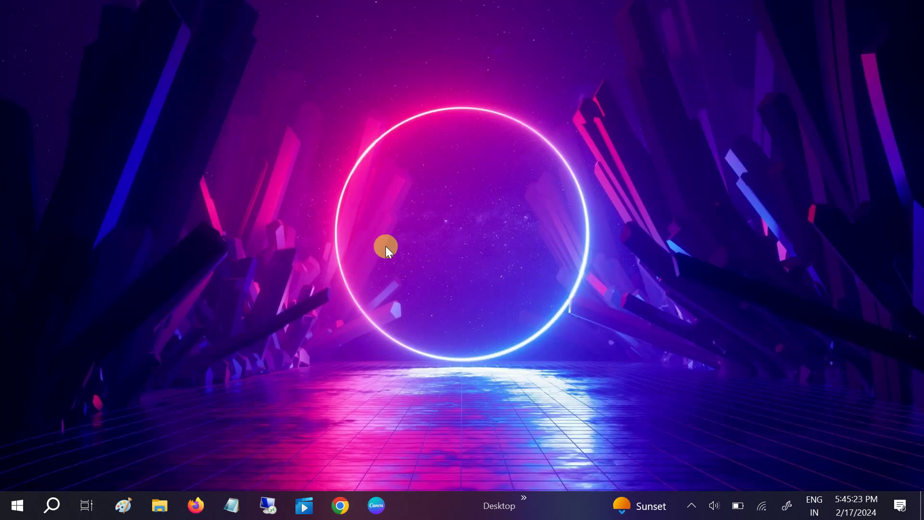
click(51, 506)
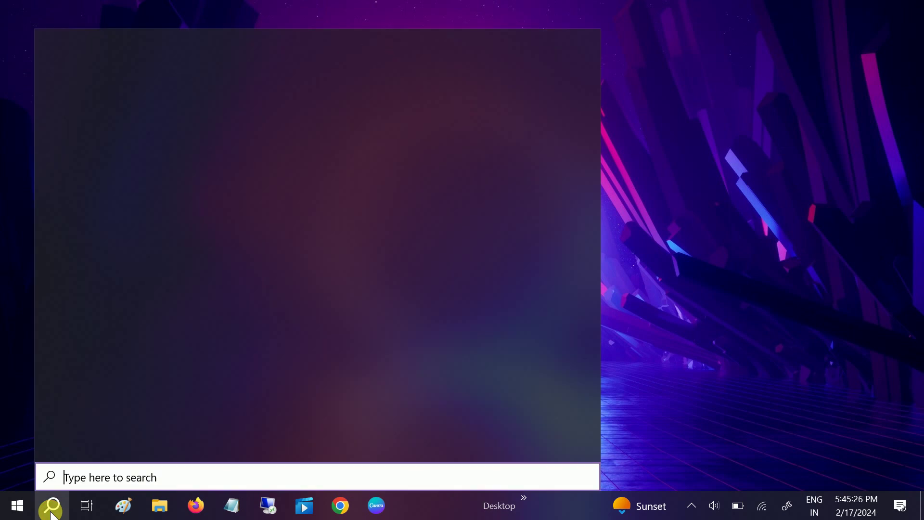
text(devic)
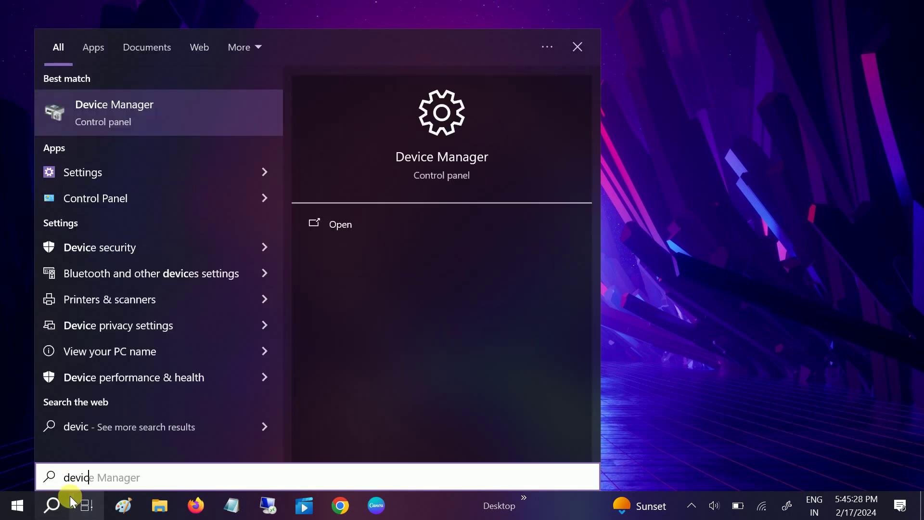
click(174, 104)
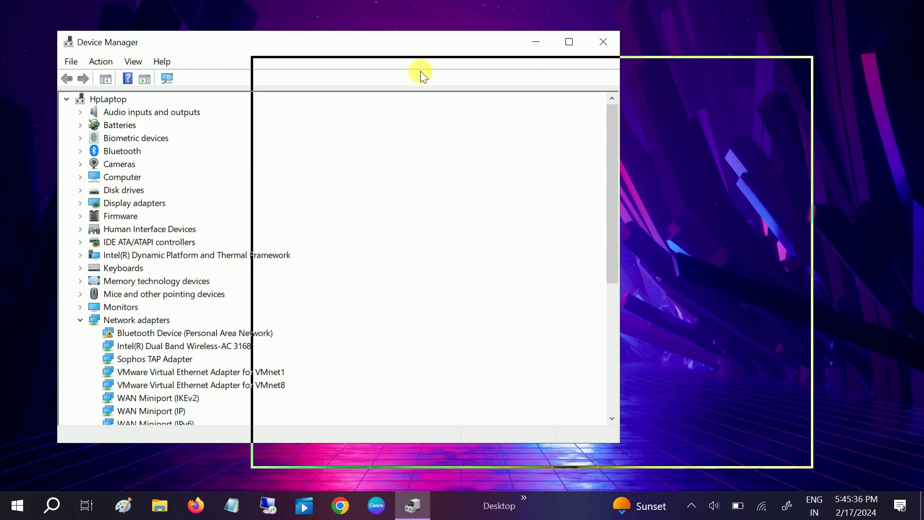
Step: Maximize Device Manager and expand Cameras to select the HP Wide Vision HD webcam
drag(420, 71, 420, 71)
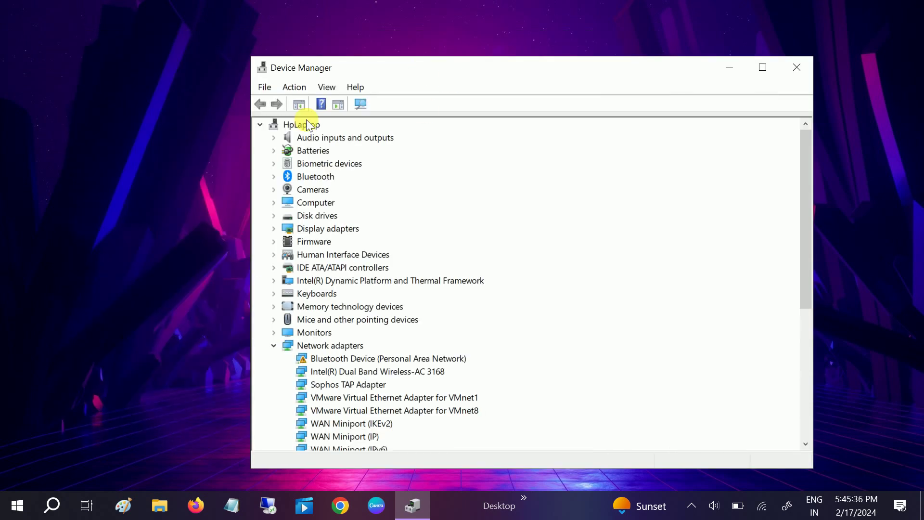
click(760, 69)
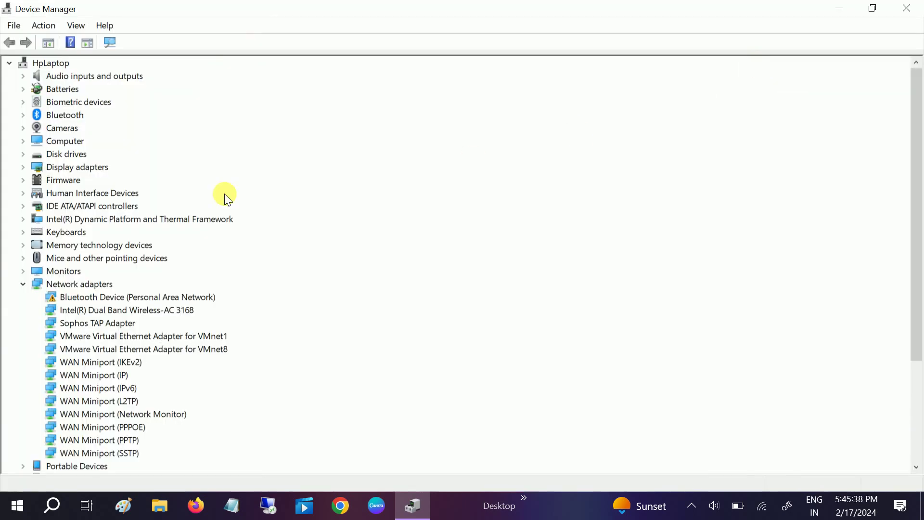
click(54, 126)
click(24, 129)
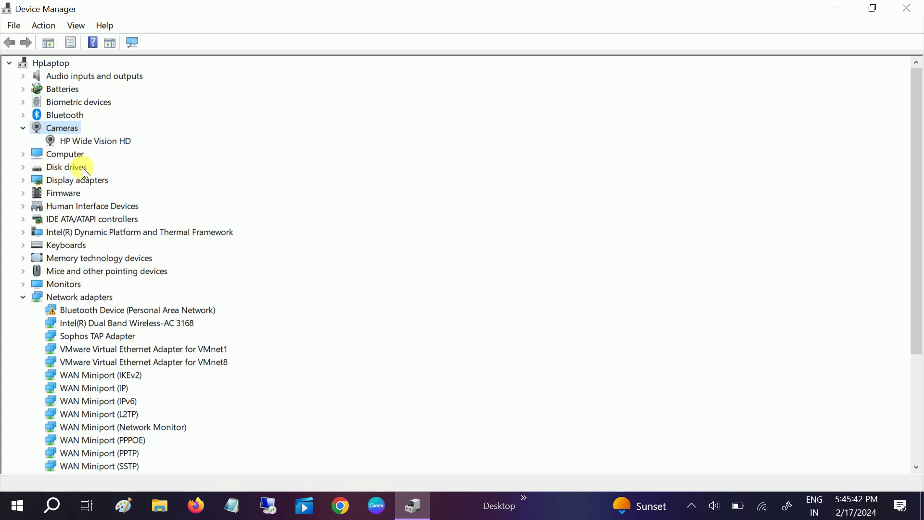
click(82, 141)
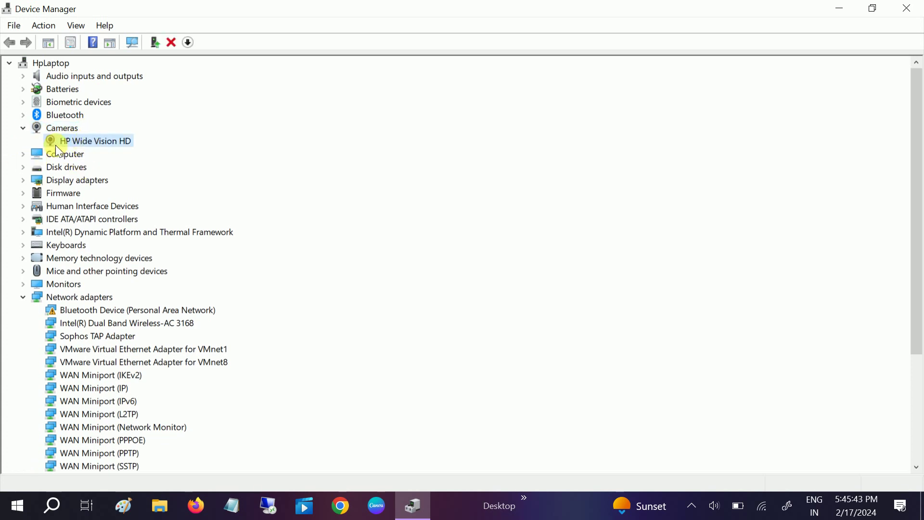
Step: Start a driver update for HP Wide Vision HD, then close the driver search window
right_click(86, 138)
click(132, 146)
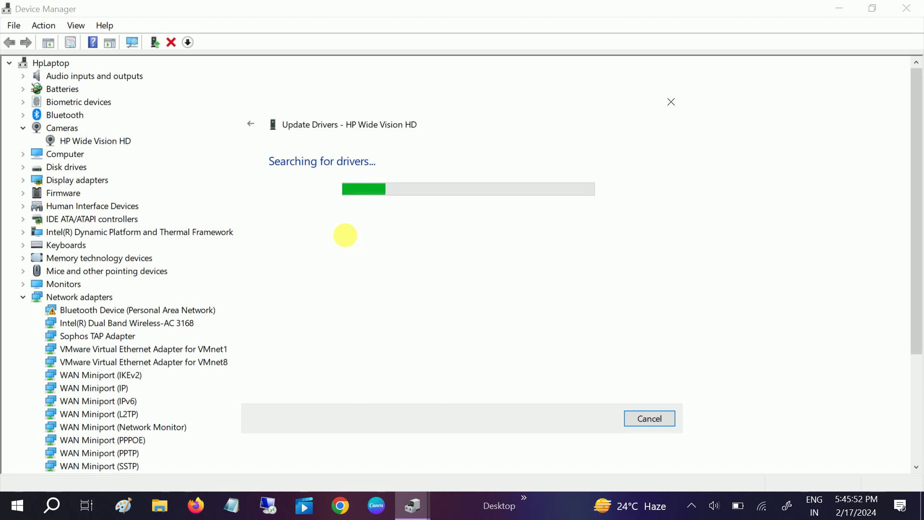
click(637, 413)
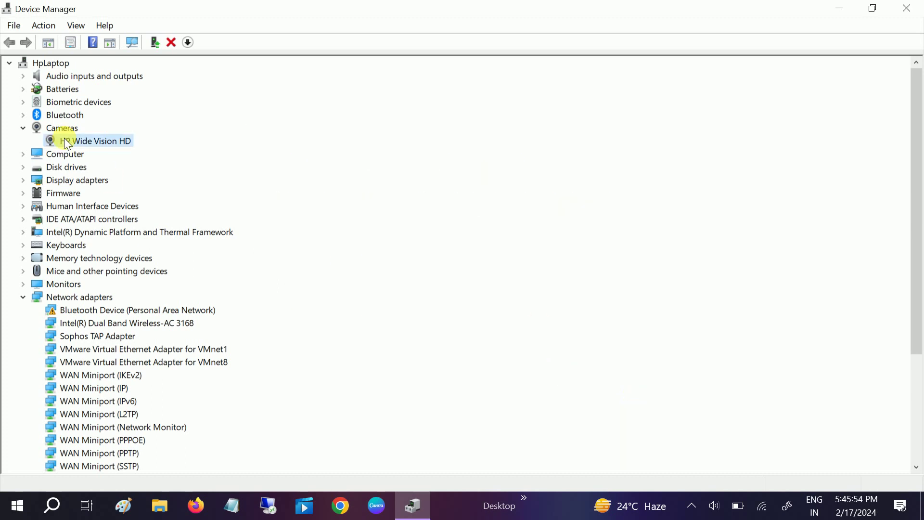
Step: Update the webcam driver manually, picking USB Video Device from the available drivers list
right_click(70, 142)
click(116, 154)
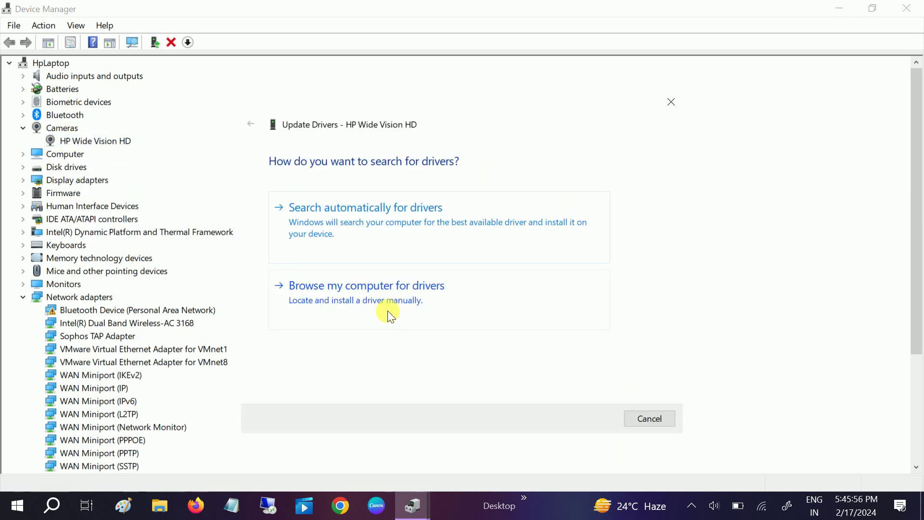
click(379, 294)
click(419, 327)
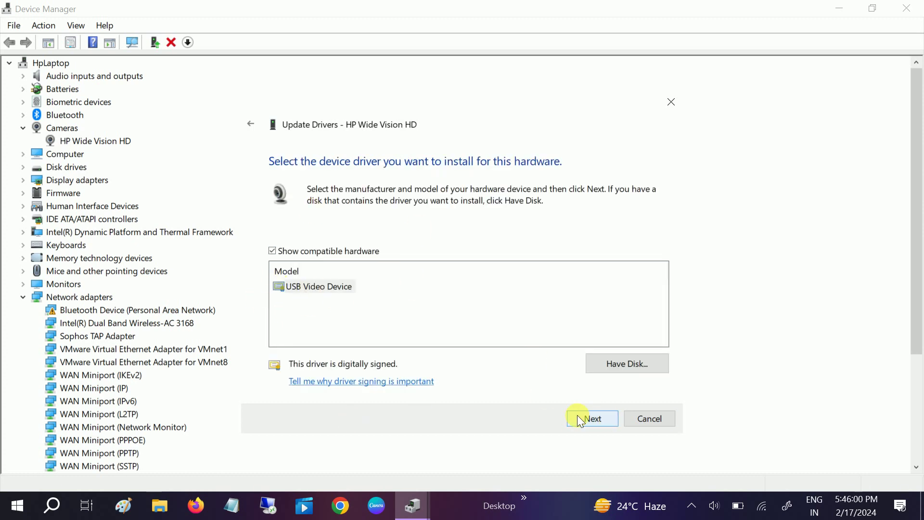
click(672, 418)
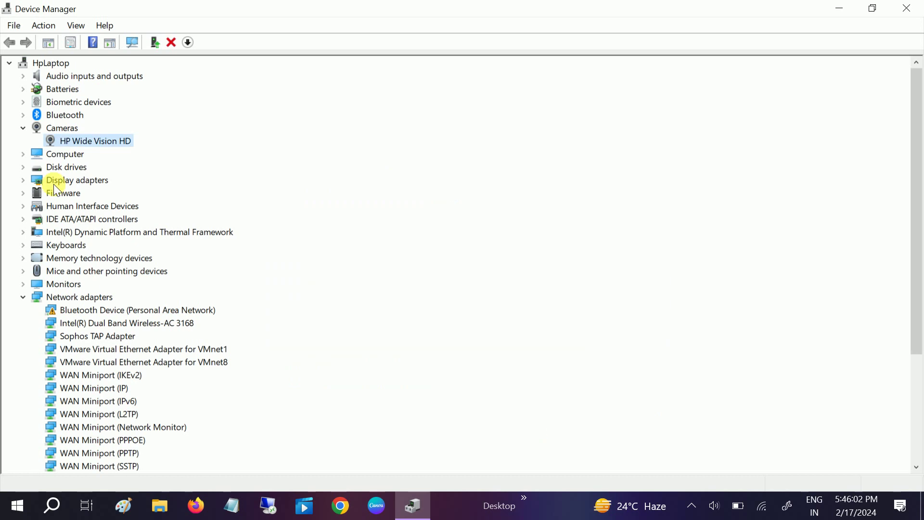
Step: Collapse Cameras, select the HpLaptop node and run Scan for hardware changes
click(24, 127)
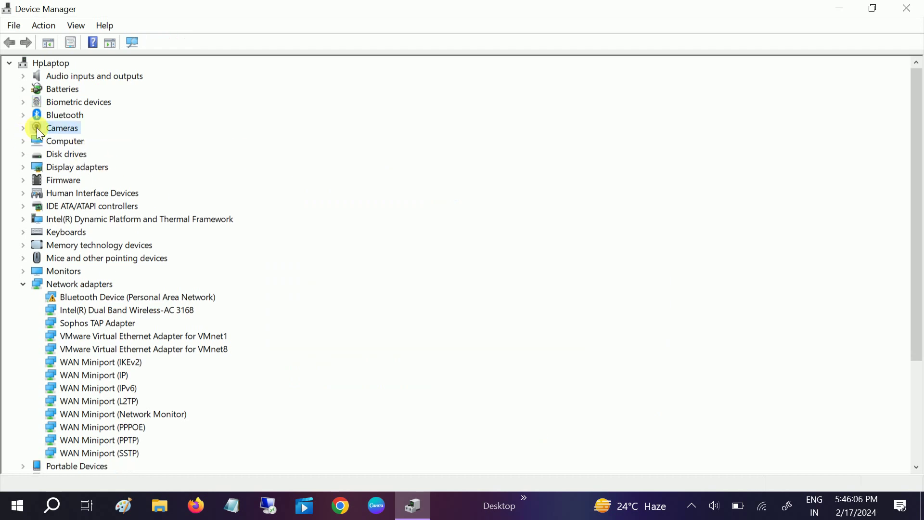
click(42, 66)
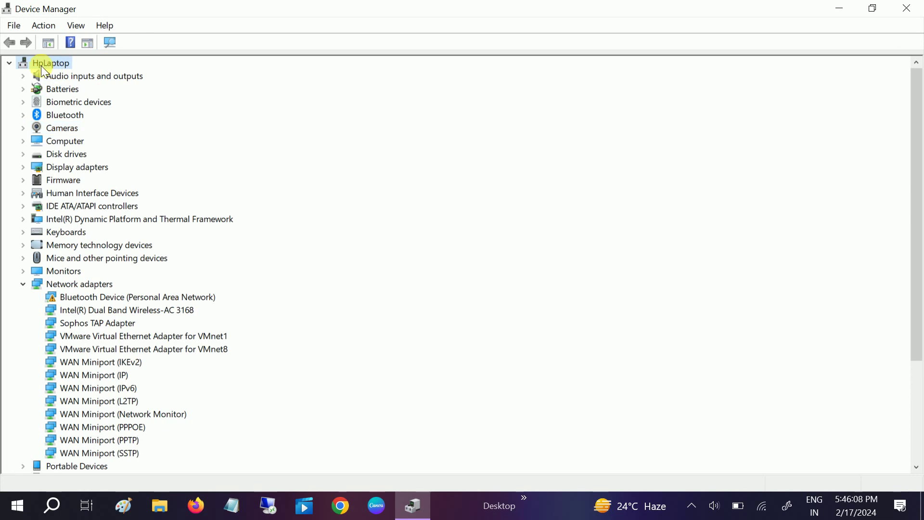
click(43, 27)
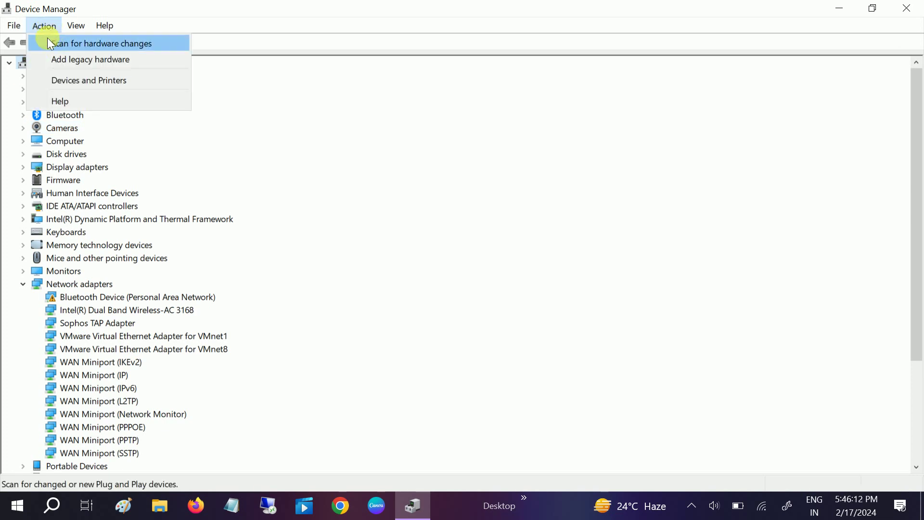
click(71, 42)
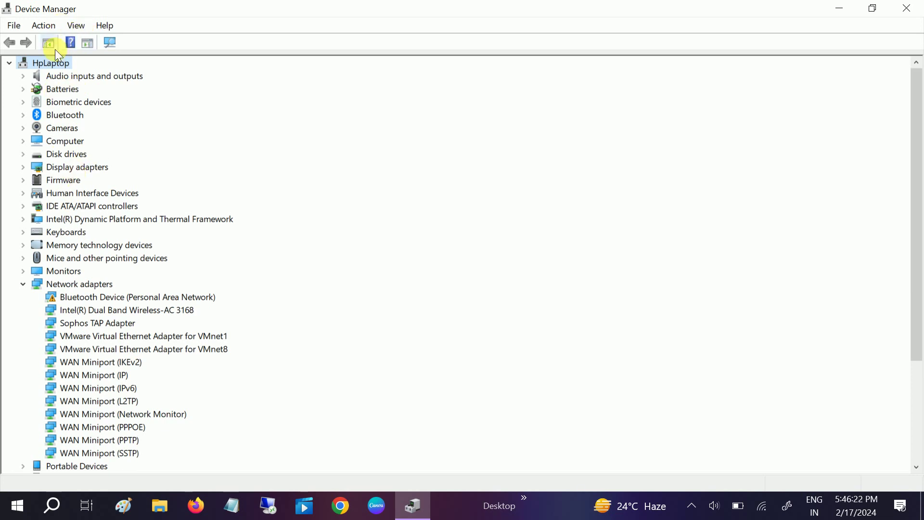
Step: Show hidden devices, check the webcam under Cameras, then close Device Manager and launch Chrome
click(79, 27)
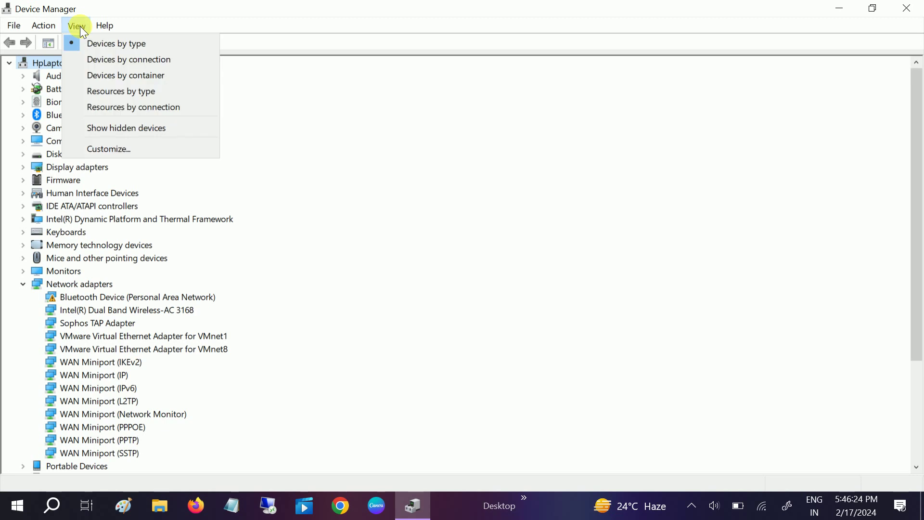
click(124, 134)
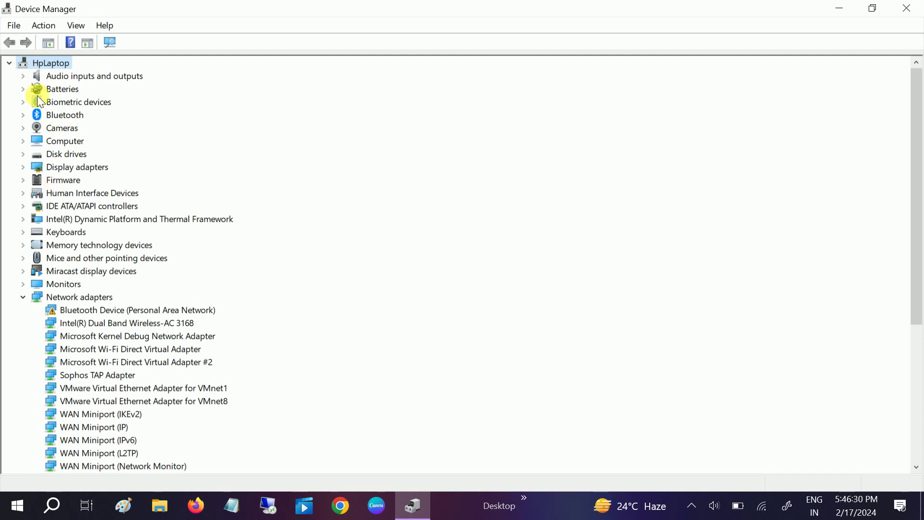
click(25, 129)
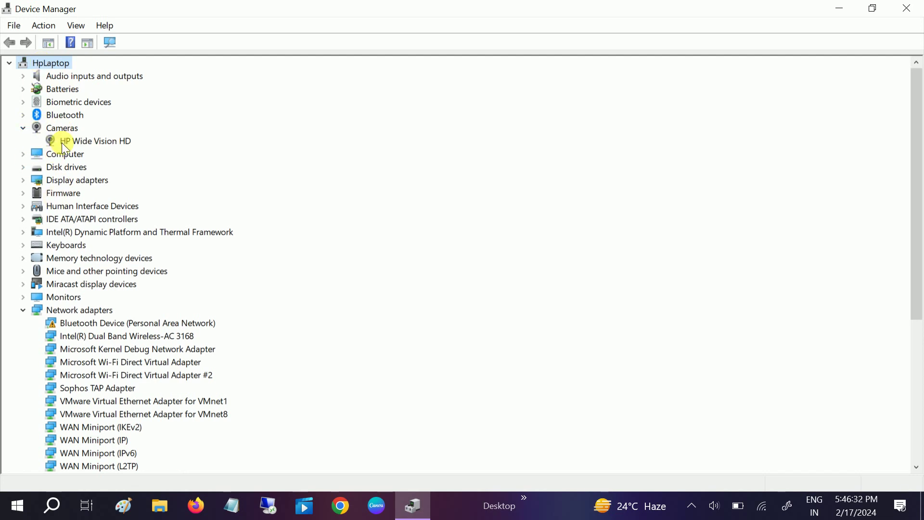
click(22, 127)
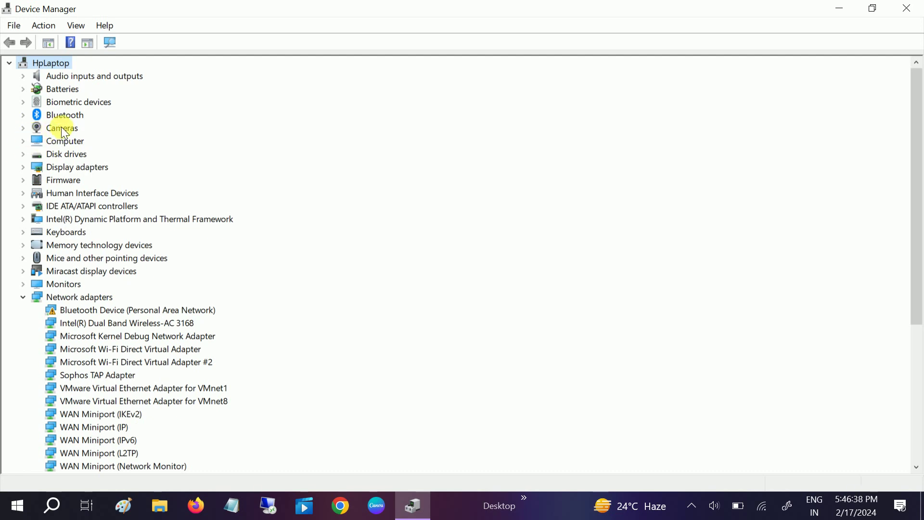
click(28, 129)
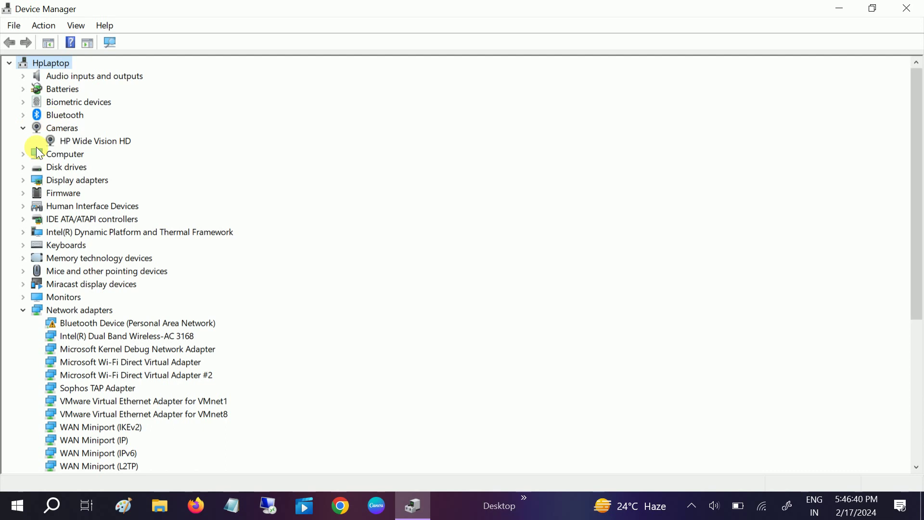
click(24, 129)
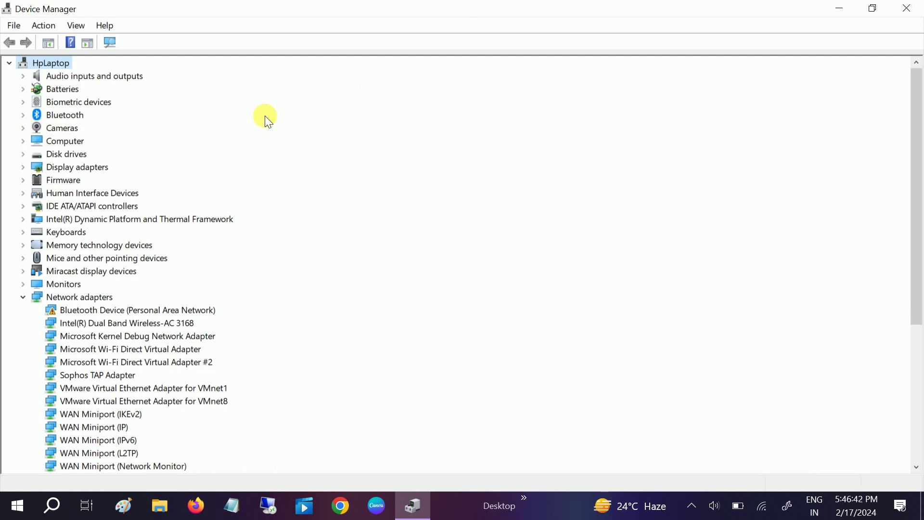
click(902, 10)
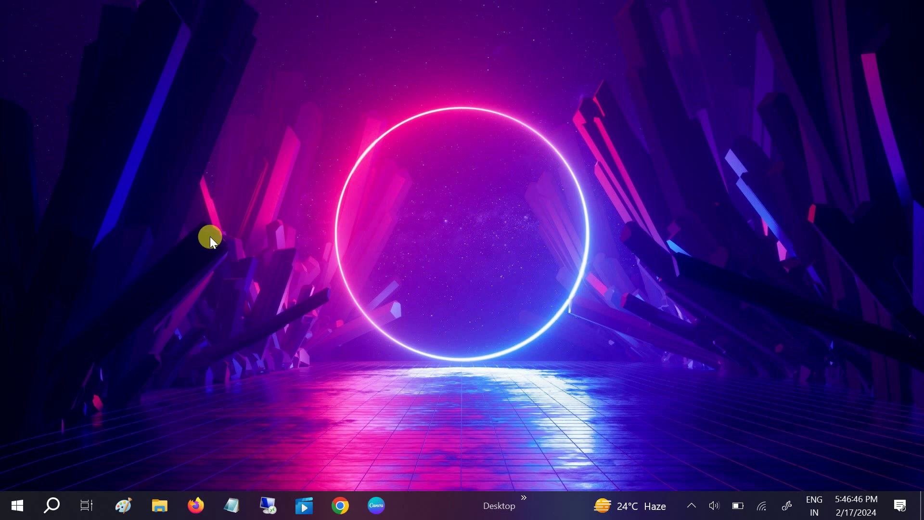
click(345, 505)
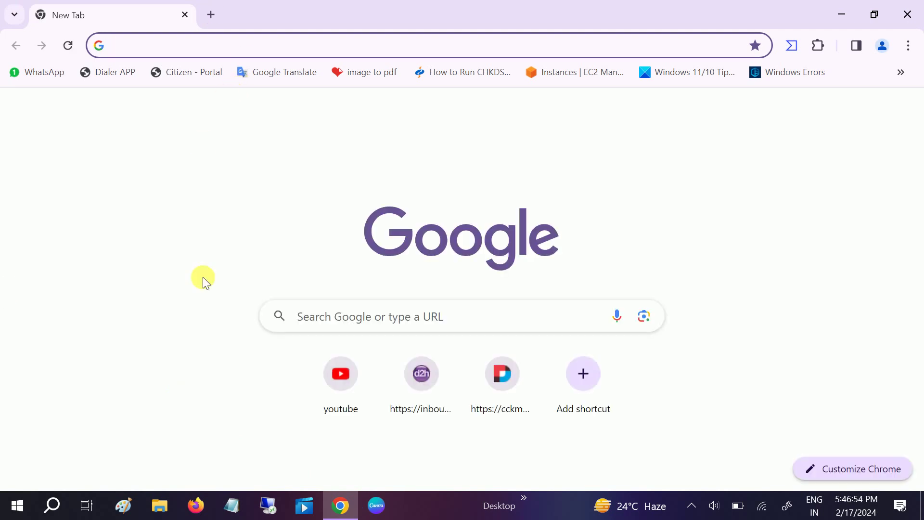
Step: Search Google for 'hp laptop drivers' and open the official HP drivers support page
click(210, 48)
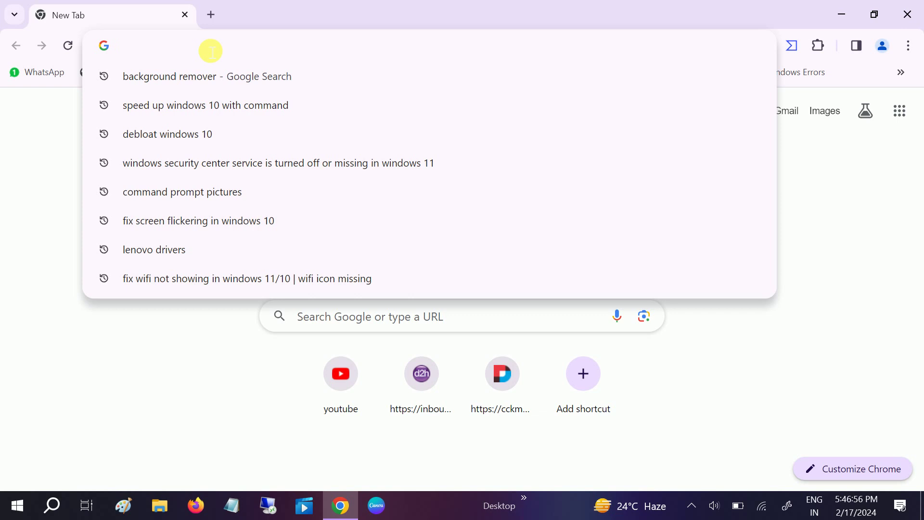
text(hp l)
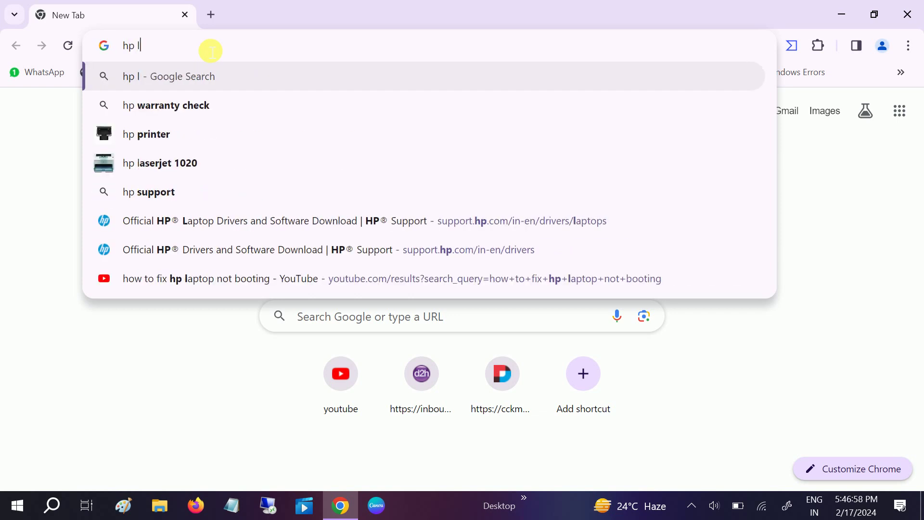
text(aptop d)
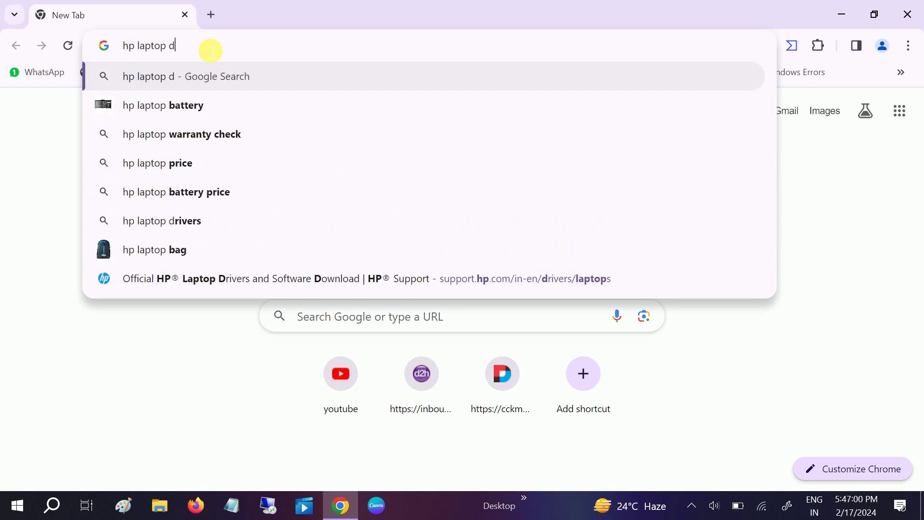
text(river)
key(Return)
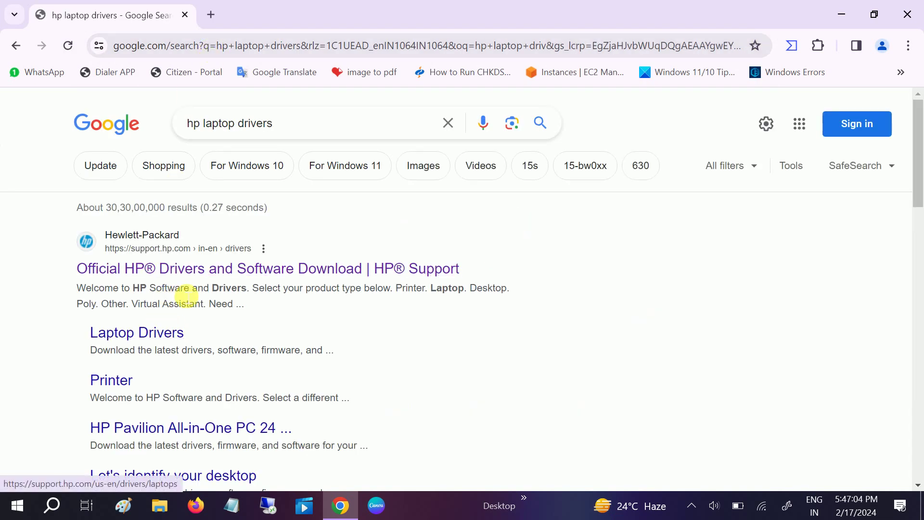
click(212, 277)
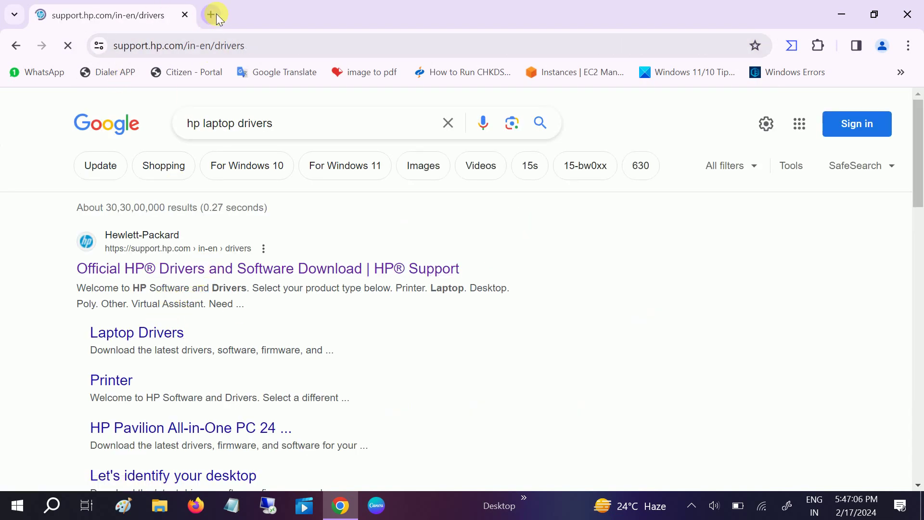
click(212, 14)
Step: Search 'lenovo driver download' and open Lenovo's Drivers & Software page for the C560 All-in-One
click(247, 54)
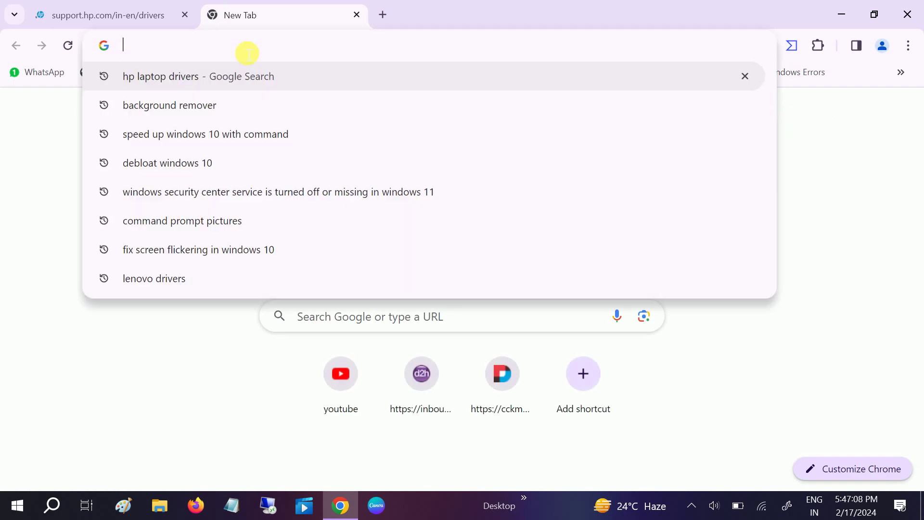
text(ke)
key(BackSpace)
key(BackSpace)
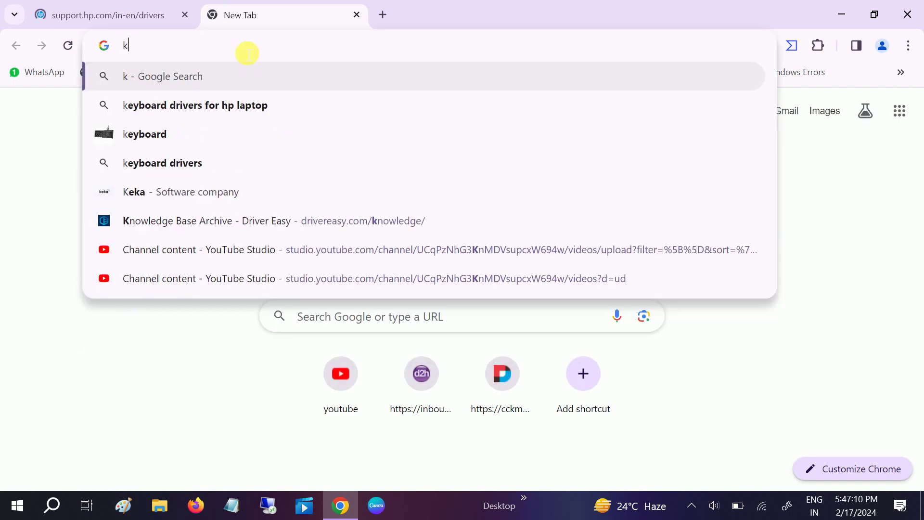
text(lenovo)
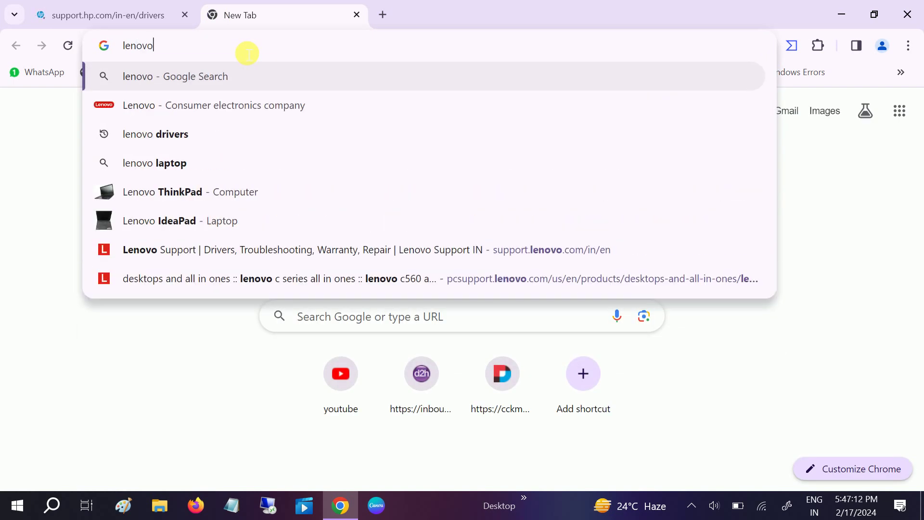
text( driver do)
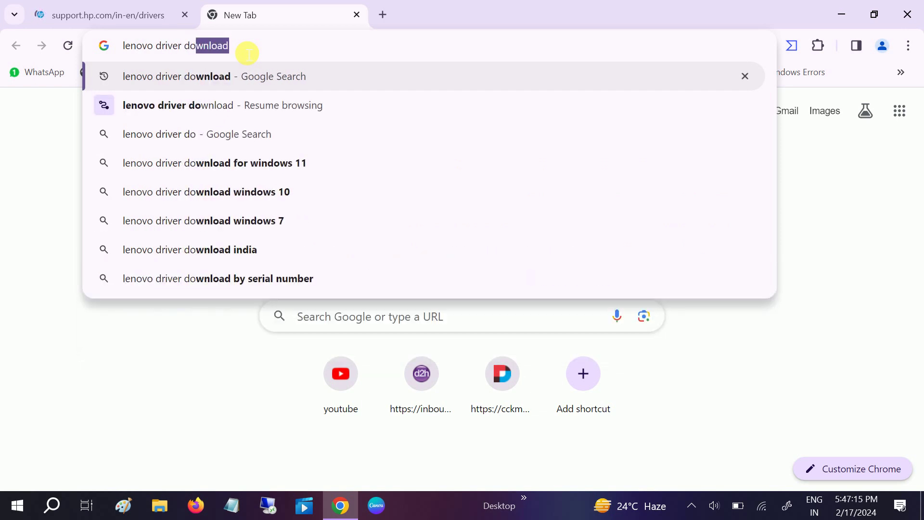
key(Return)
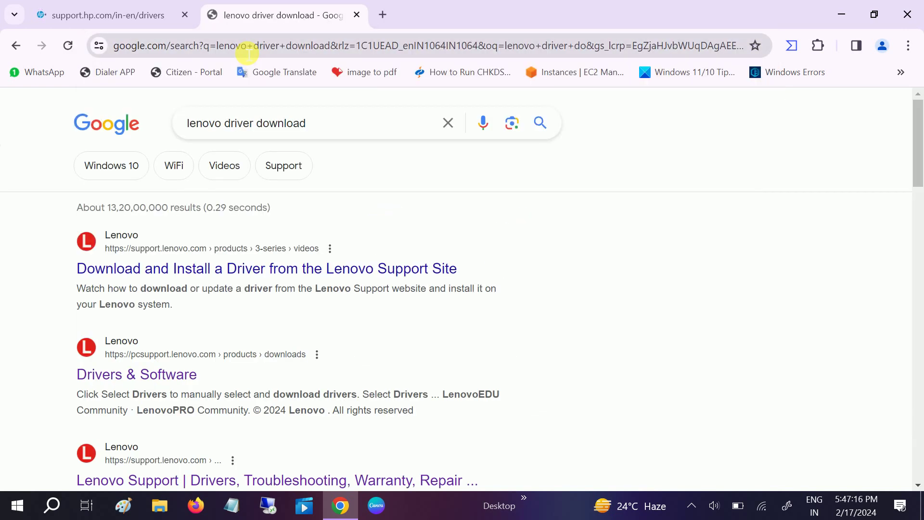
click(144, 385)
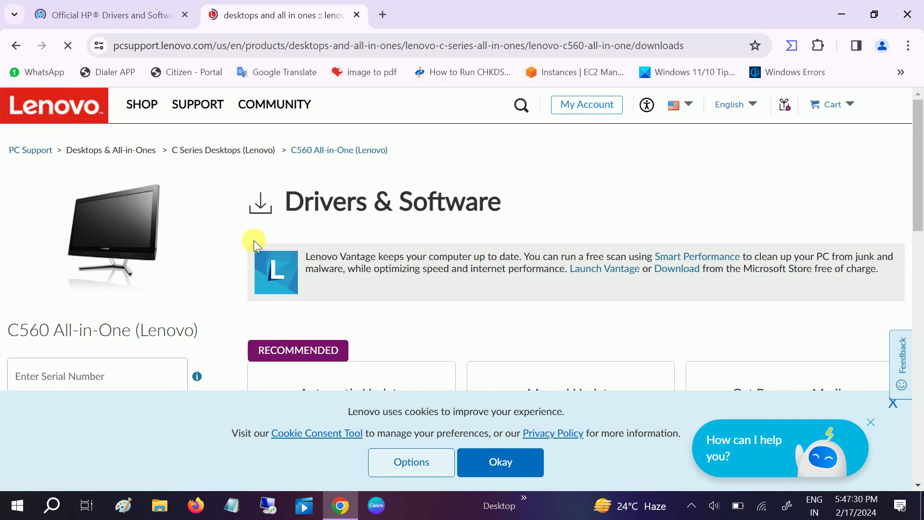
Step: Accept cookies, choose drivers manually and list the BIOS/UEFI downloads for the C560
click(512, 470)
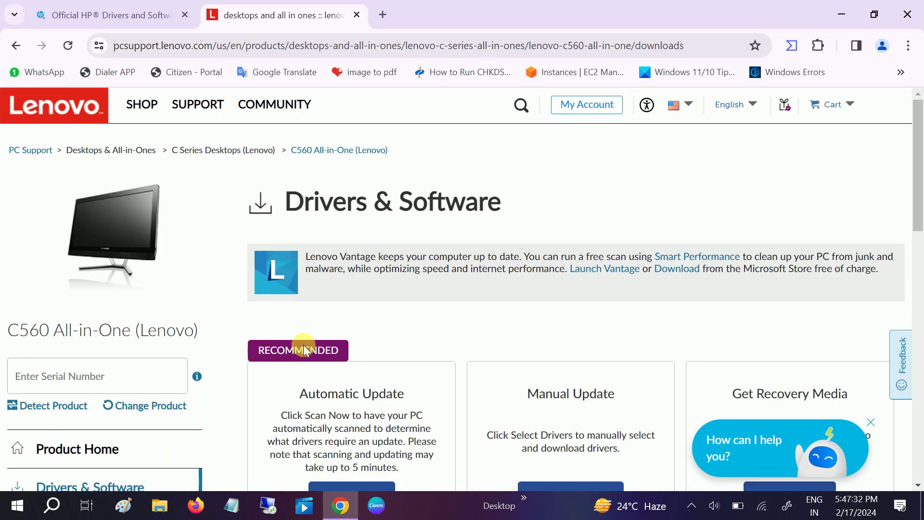
scroll(304, 350, down, 3)
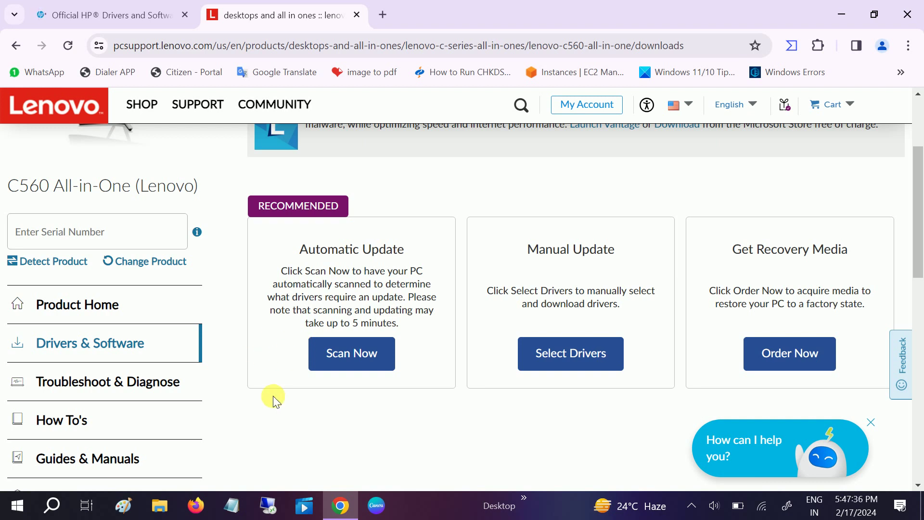
click(585, 355)
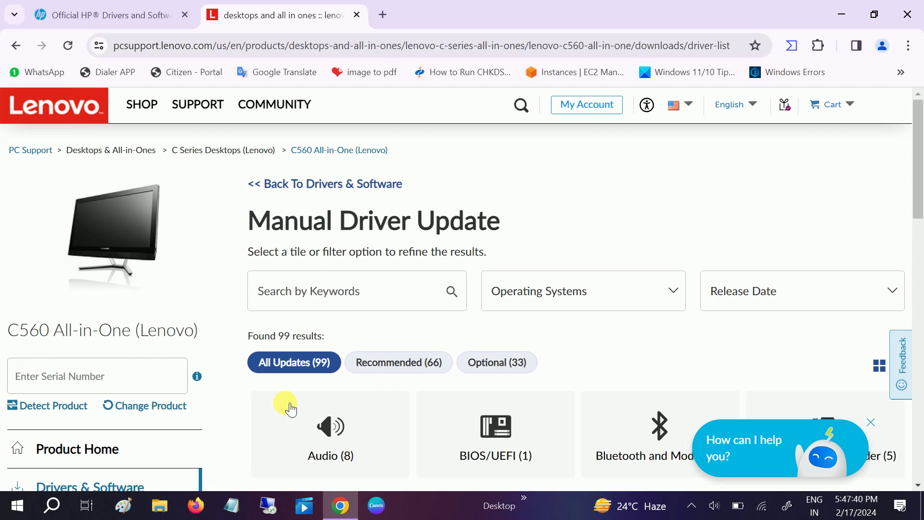
scroll(290, 408, down, 3)
click(495, 310)
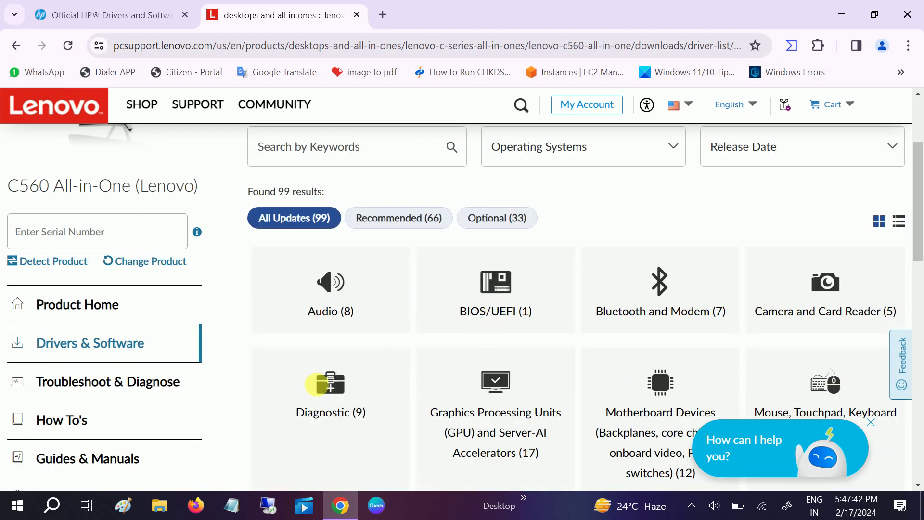
scroll(301, 402, down, 3)
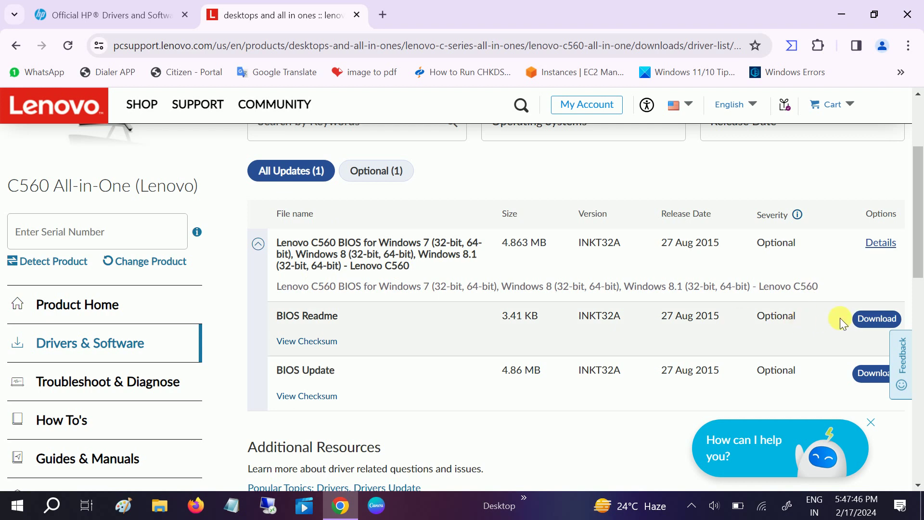
scroll(646, 373, down, 2)
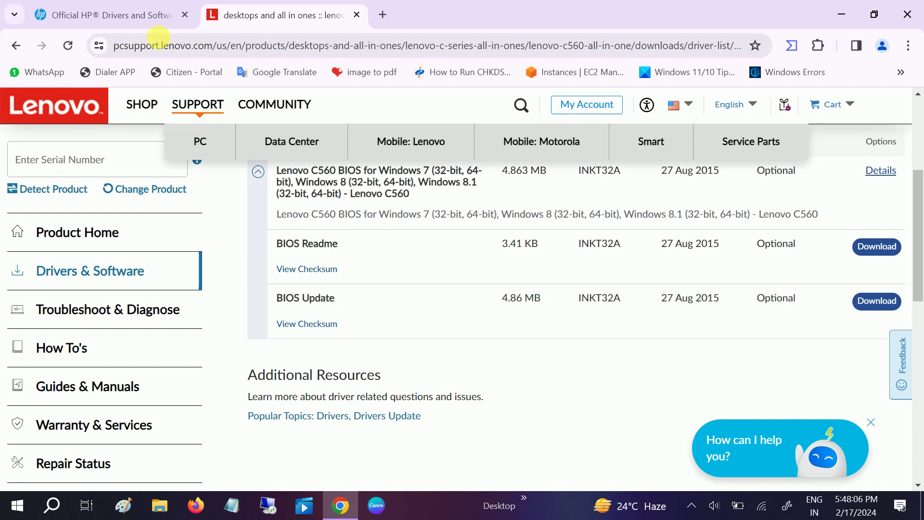
Step: Compare against the HP drivers tab, then close the Chrome window
click(136, 18)
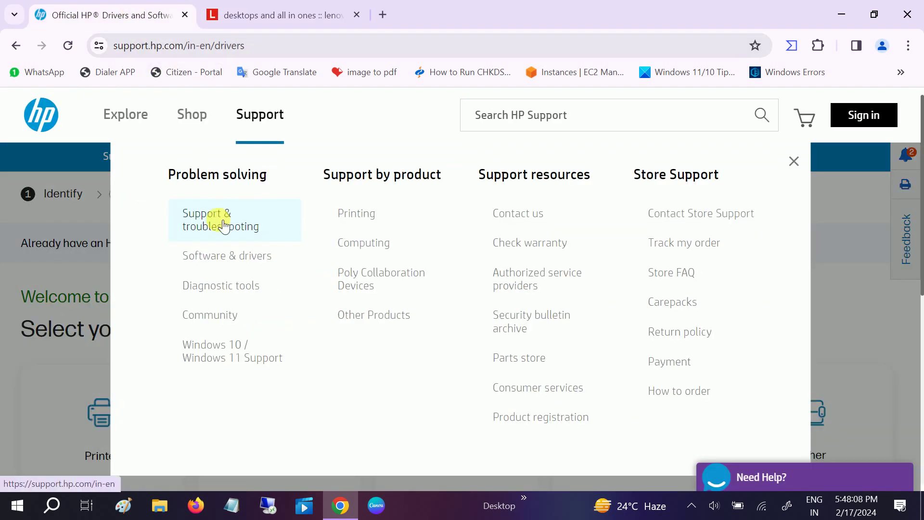
click(293, 18)
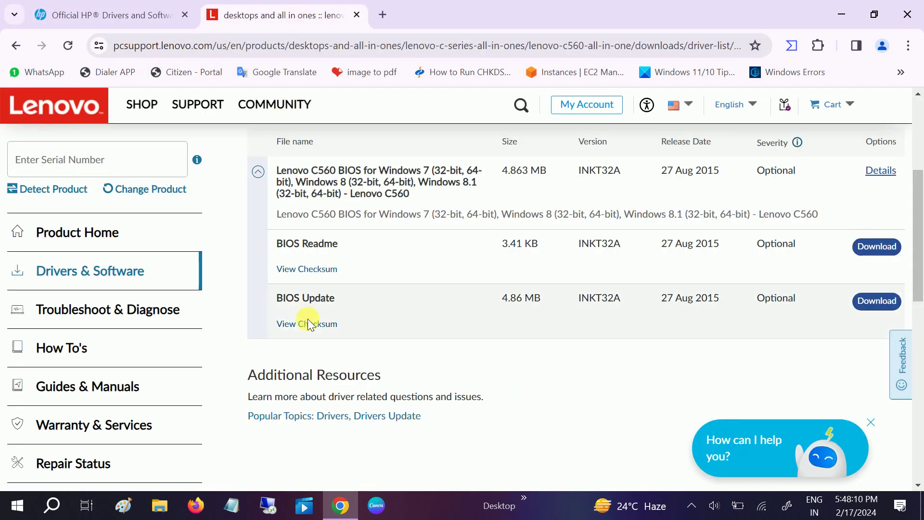
scroll(339, 255, up, 3)
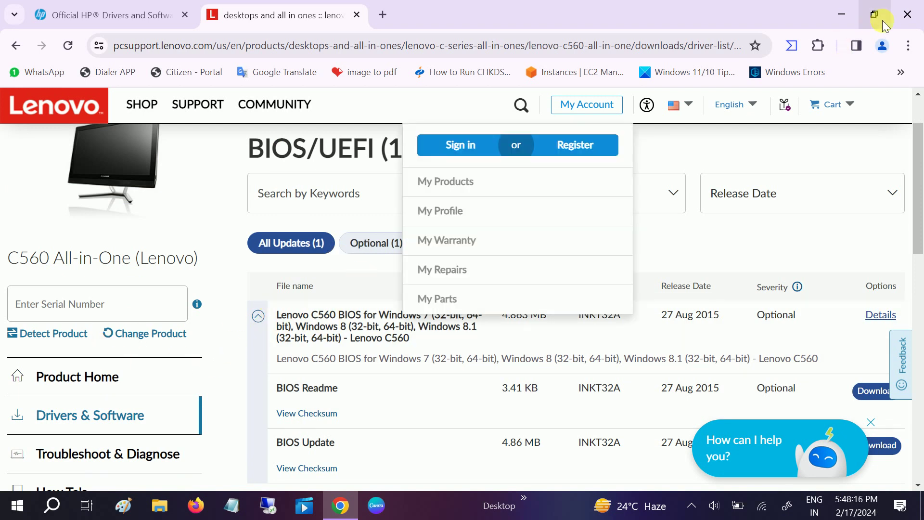
click(906, 18)
Step: Refresh the desktop, check for updates in Update & Security, then minimize Settings
right_click(431, 186)
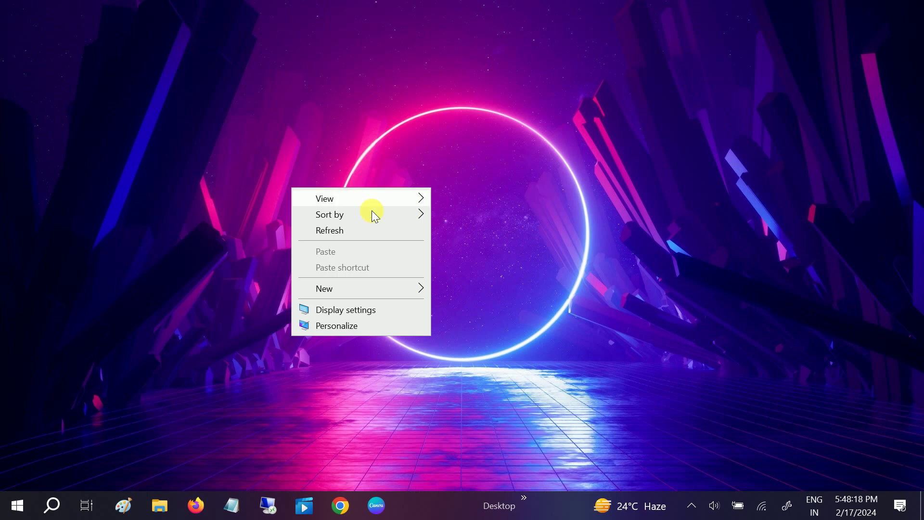
click(341, 232)
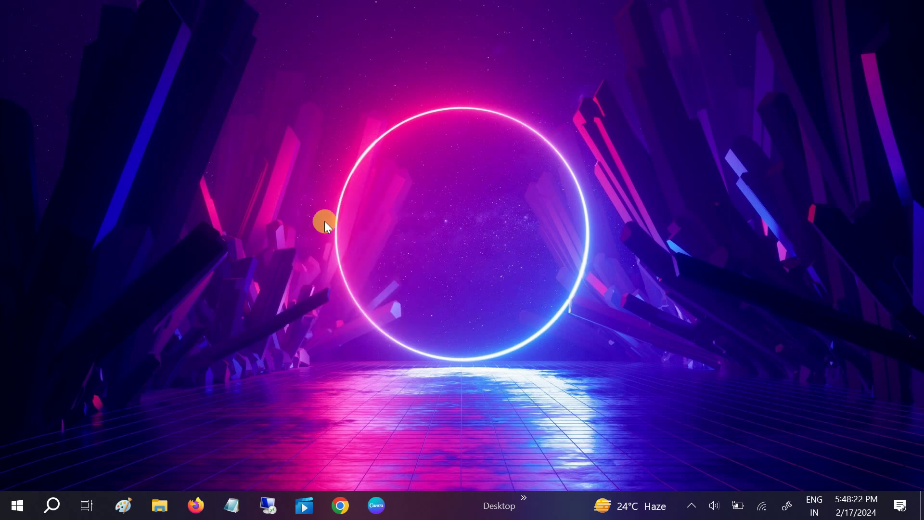
click(16, 506)
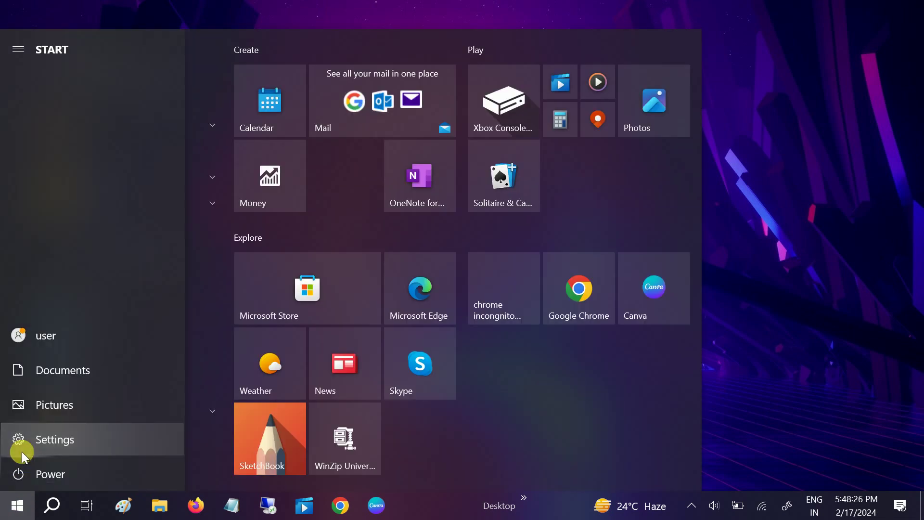
click(22, 452)
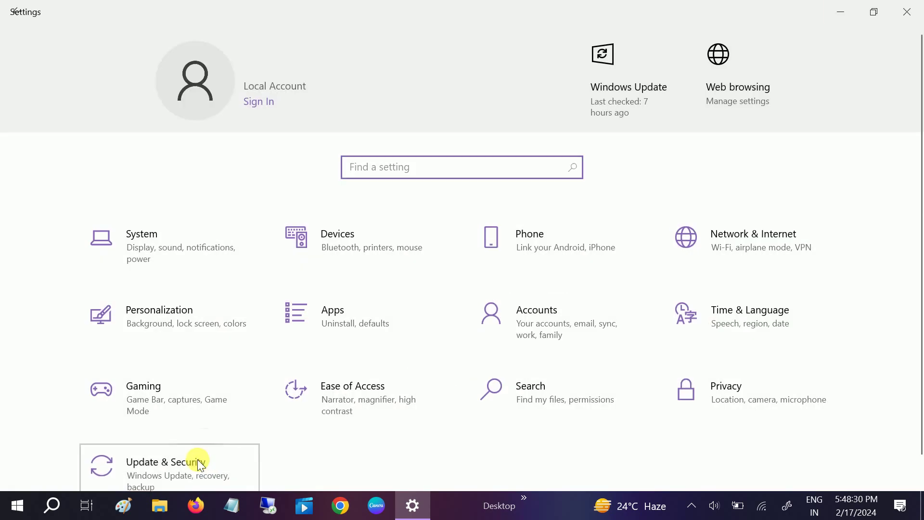
click(200, 465)
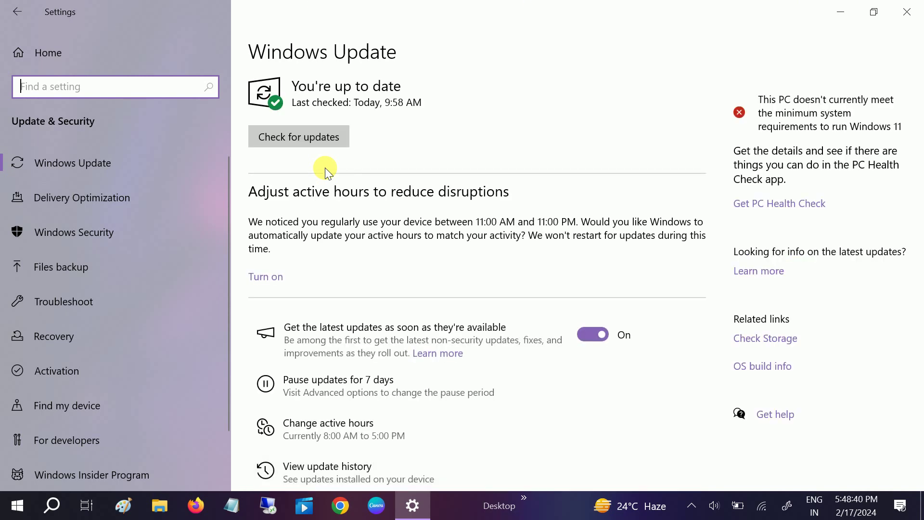
click(319, 140)
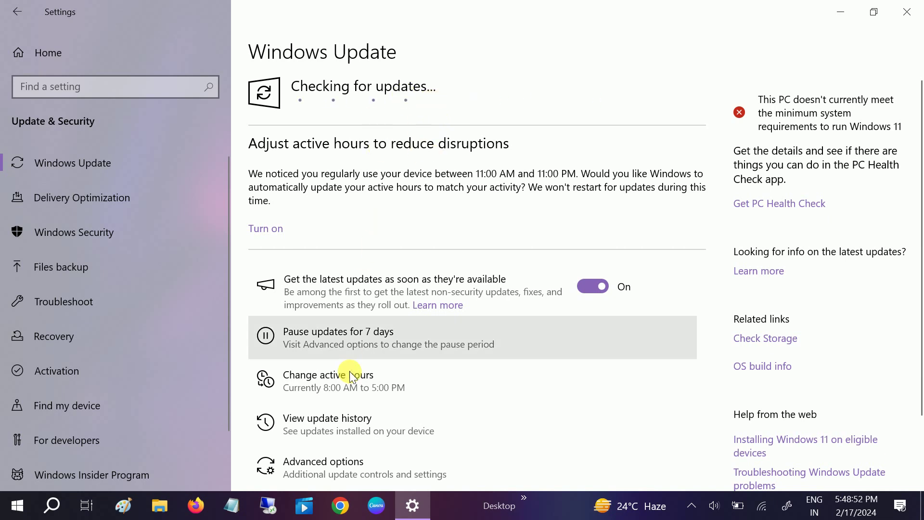
click(837, 12)
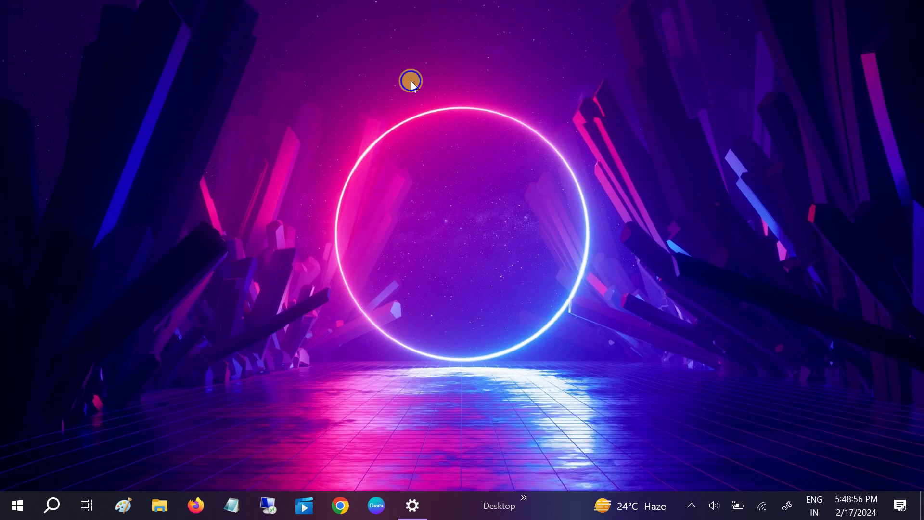
Step: Dismiss the desktop context menu and open the taskbar search panel
right_click(411, 85)
key(Escape)
click(53, 514)
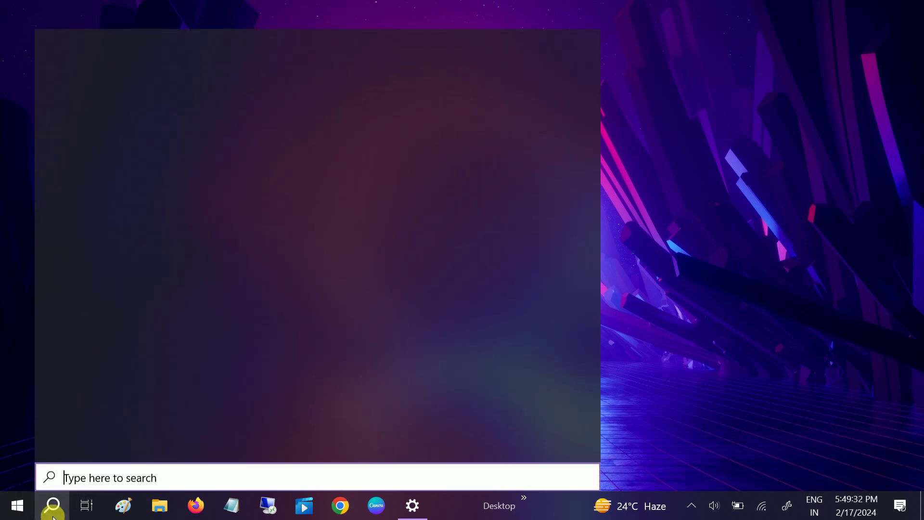
Step: Launch Command Prompt as administrator, maximize it and run sfc /scannow
text(cmd)
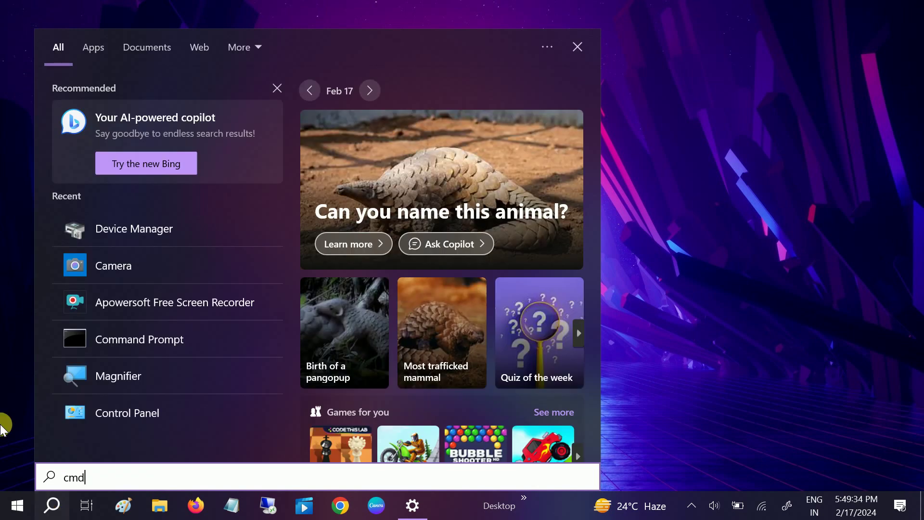
right_click(192, 112)
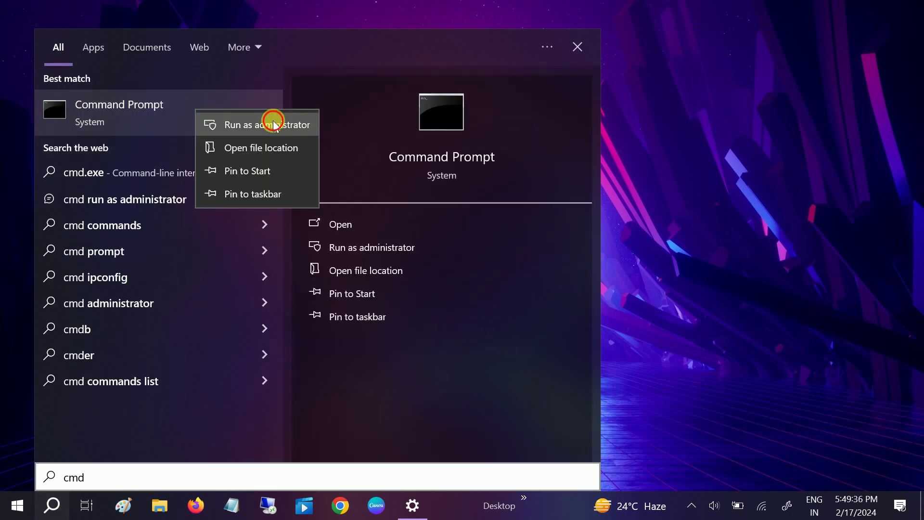
click(270, 124)
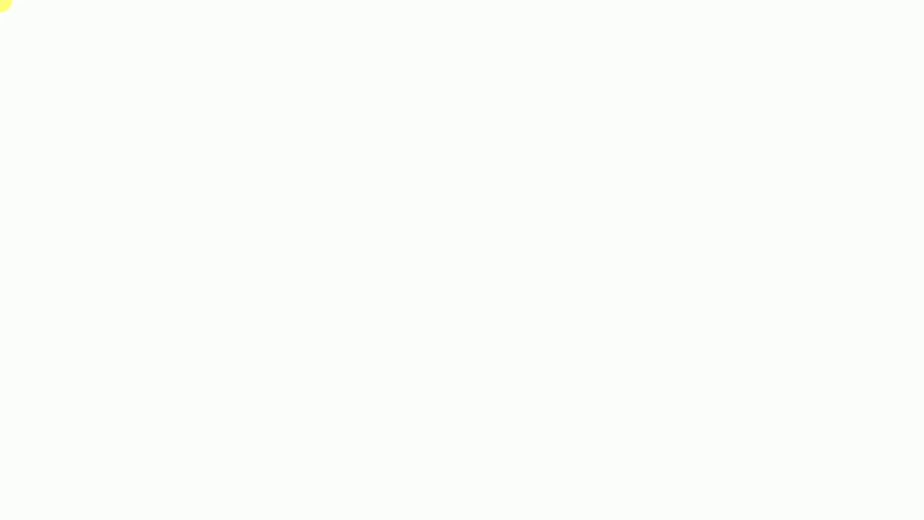
click(382, 330)
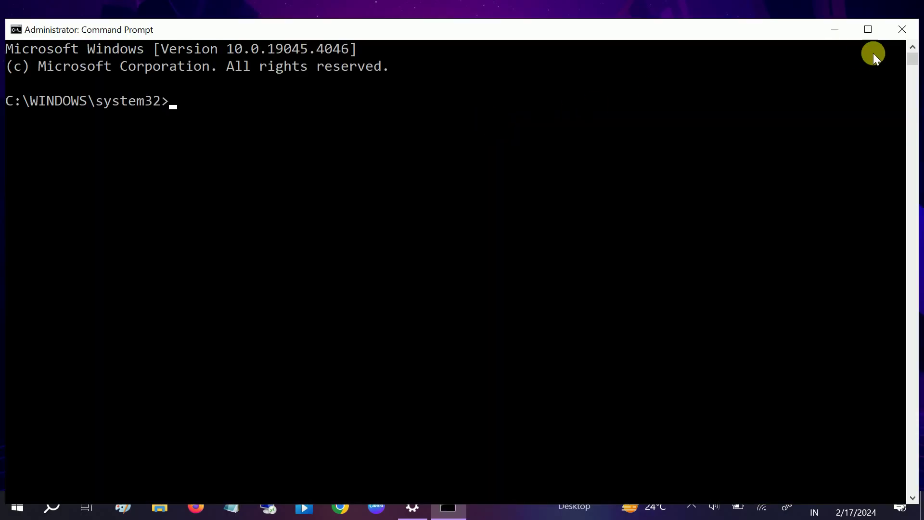
click(864, 33)
text(sfc)
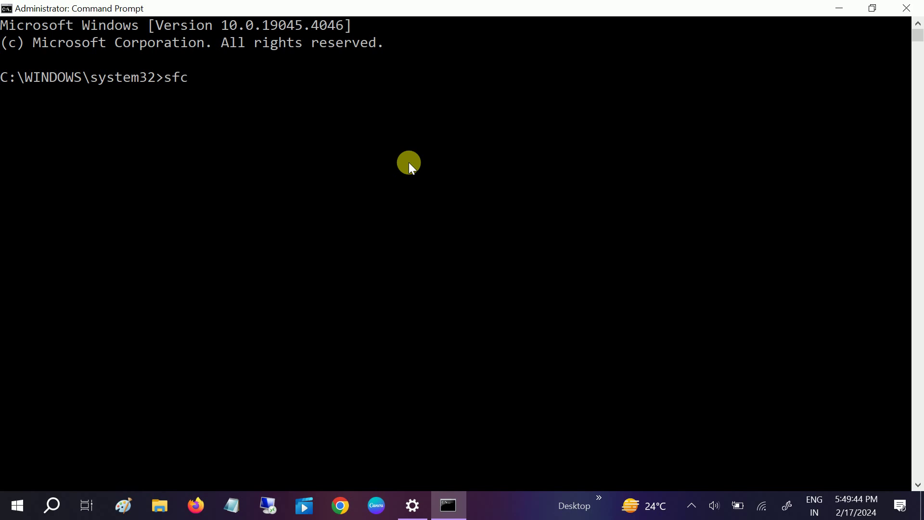
text( /scannow)
key(Return)
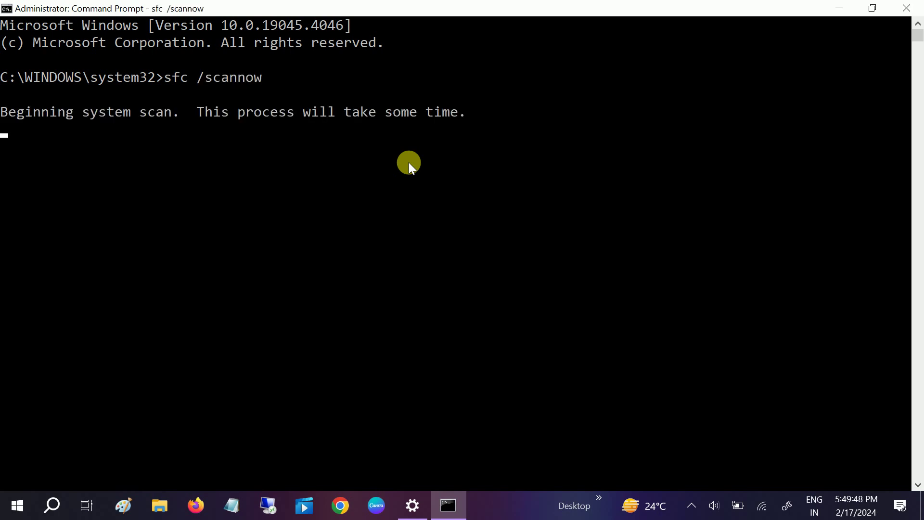